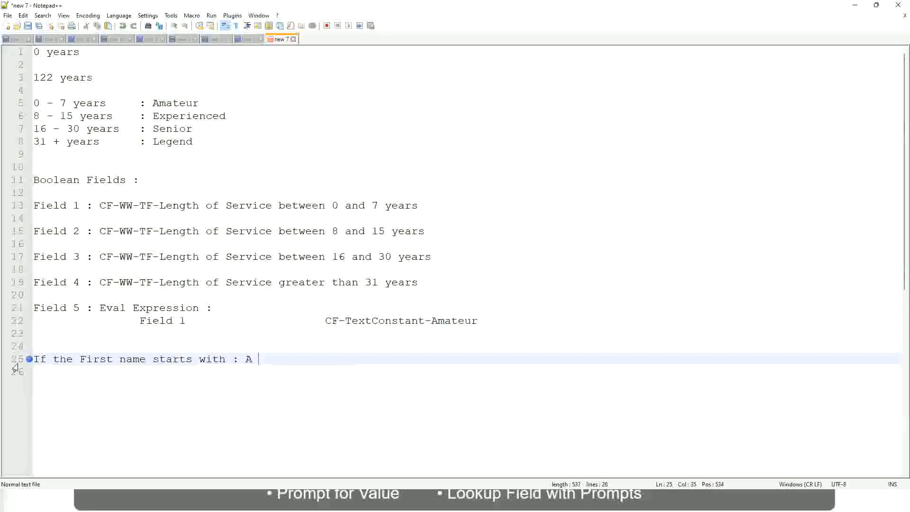
- Complete the first-name rule on line 25 with the range A - G and the label A Listers, separated by a colon
text(- G)
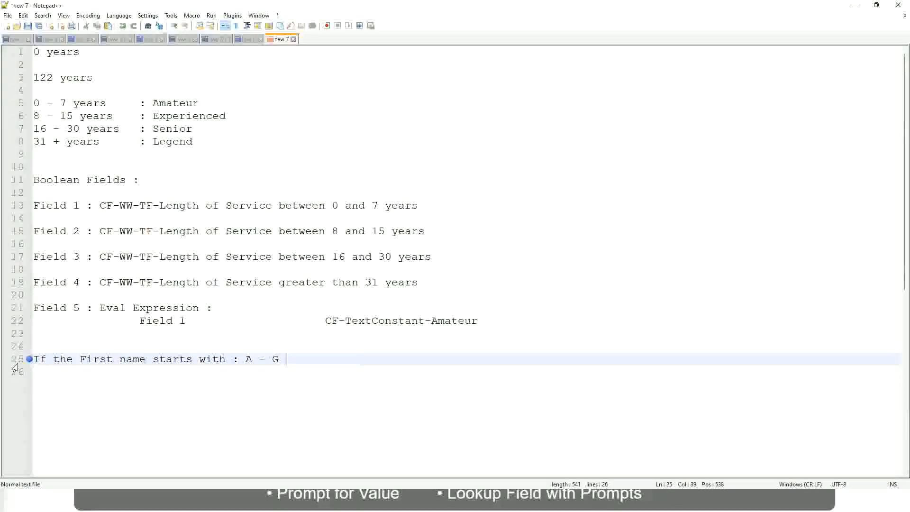
text(:)
key(Tab)
key(Tab)
text(A 11)
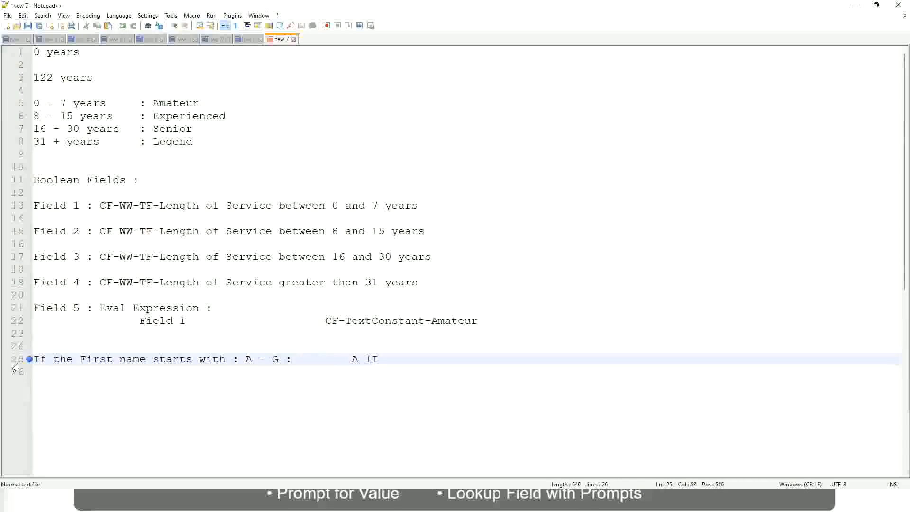
key(BackSpace)
key(BackSpace)
text(Listers)
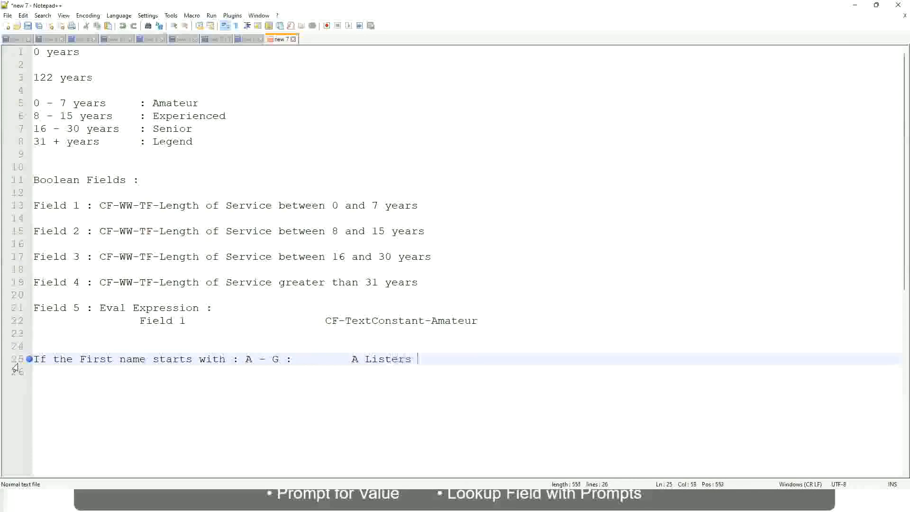
key(BackSpace)
- Enclose the A Listers label in double quotation marks and start a new line below it
key(ctrl+Left)
key(ctrl+Left)
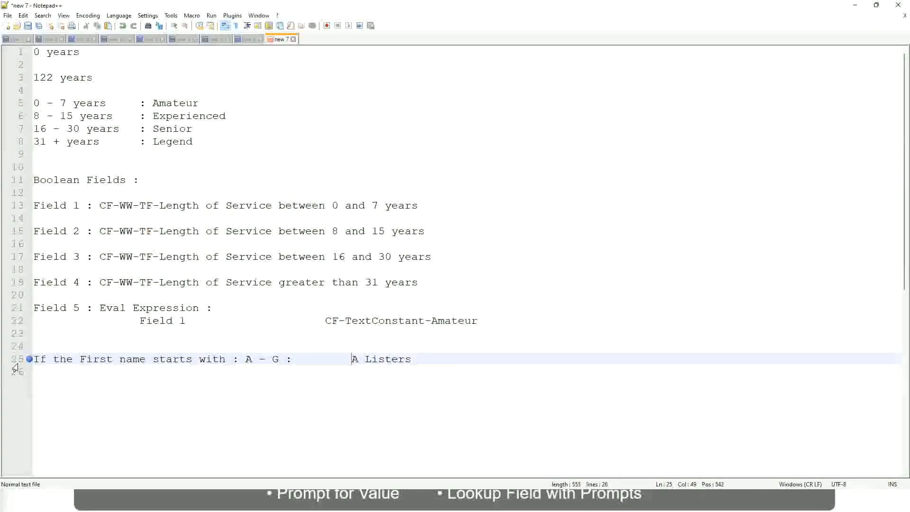
text("")
key(Right)
key(Left)
key(BackSpace)
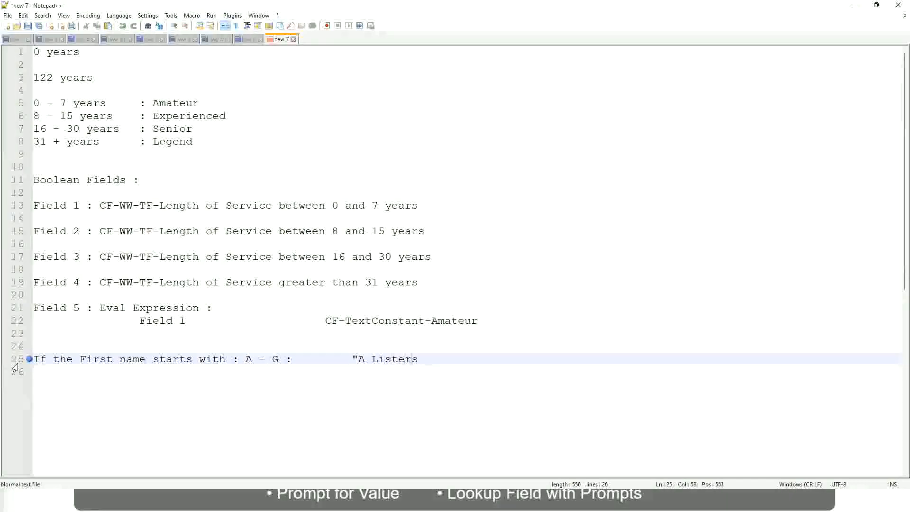
key(End)
key(Return)
text(")
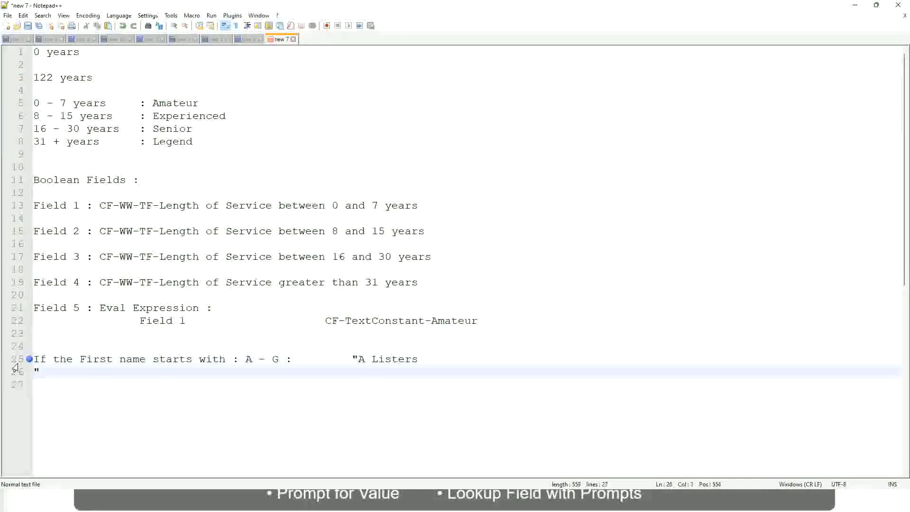
key(BackSpace)
key(BackSpace)
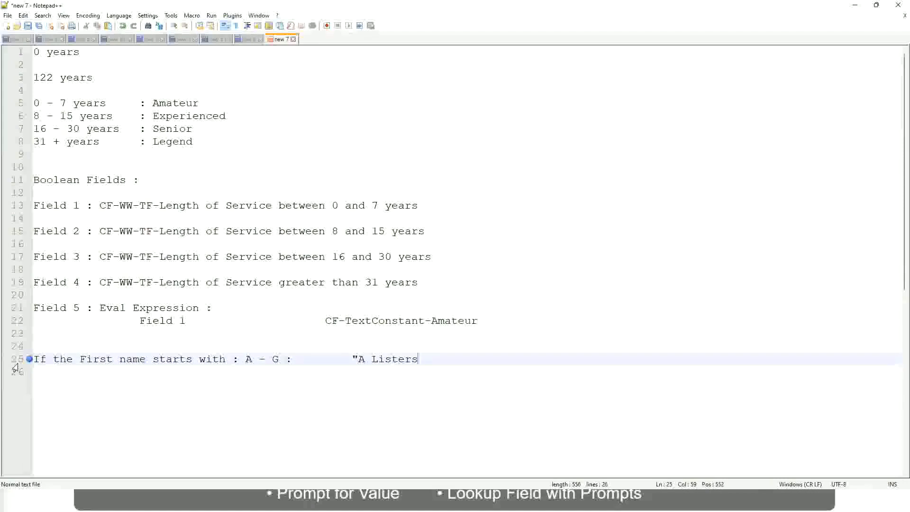
text(")
key(Return)
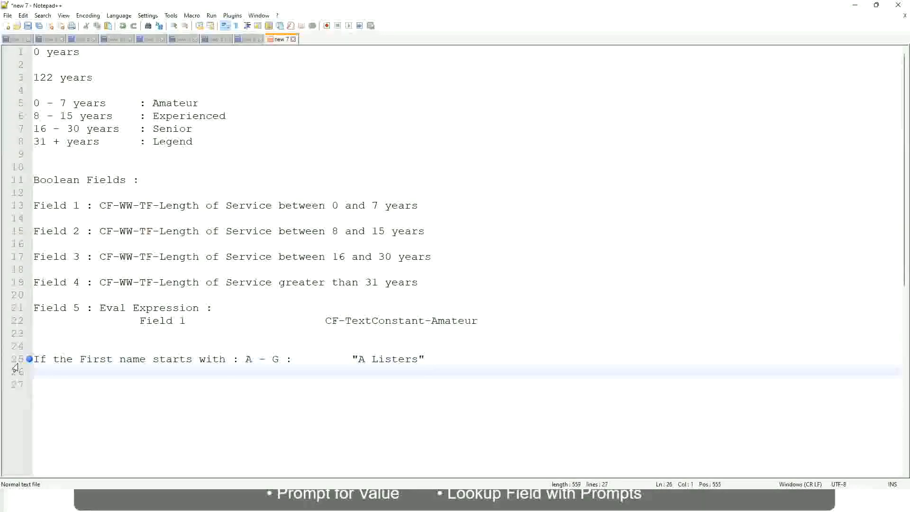
- Add a rule for the range H - P with the label "His Majesty", aligned with the rule above
text(H -)
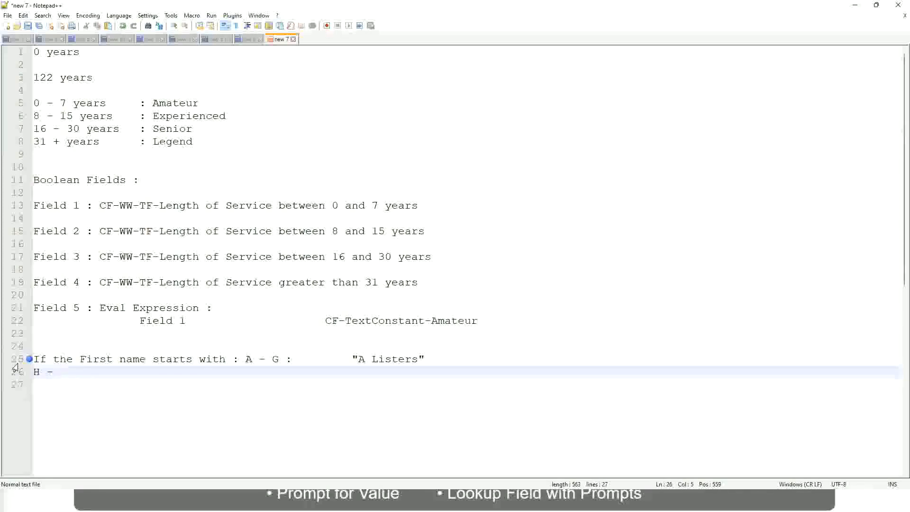
text(P)
key(Tab)
key(Tab)
key(Tab)
key(Tab)
key(Tab)
key(Tab)
key(Tab)
key(Tab)
key(Tab)
text(:)
key(Tab)
key(Tab)
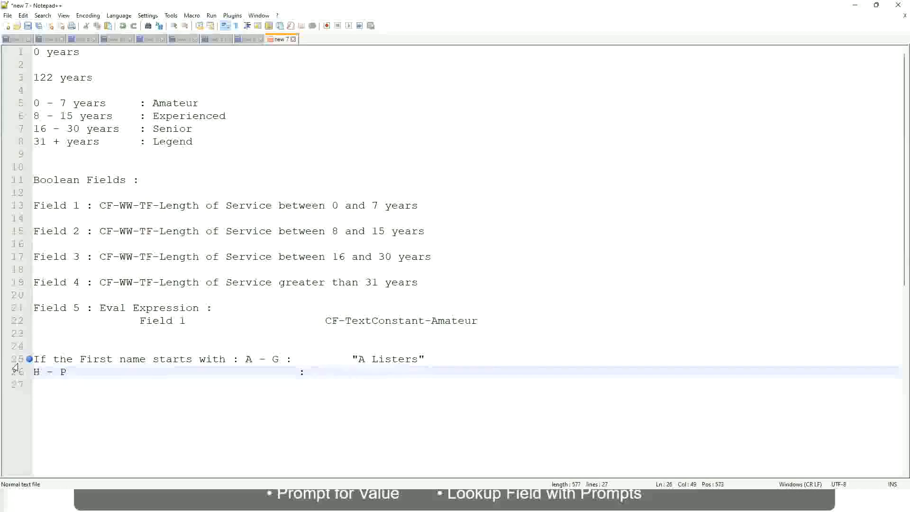
text("His Majesty)
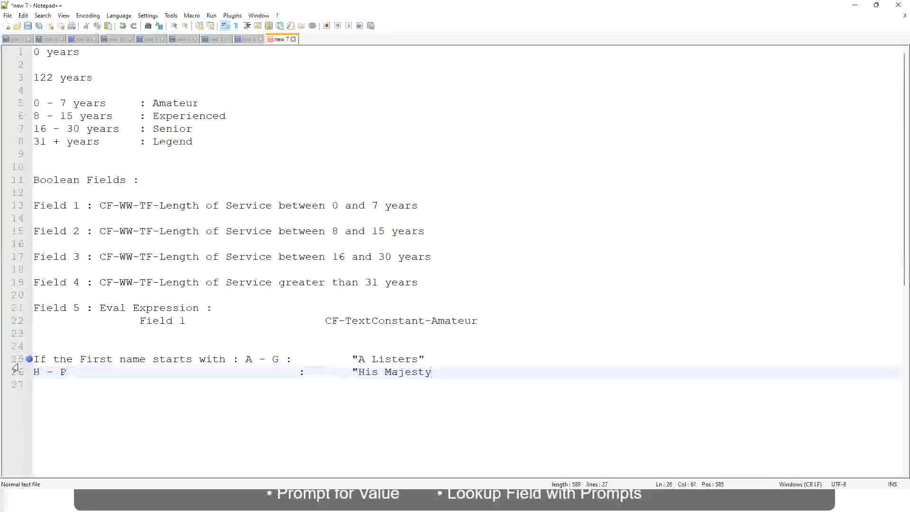
text("")
key(BackSpace)
key(Return)
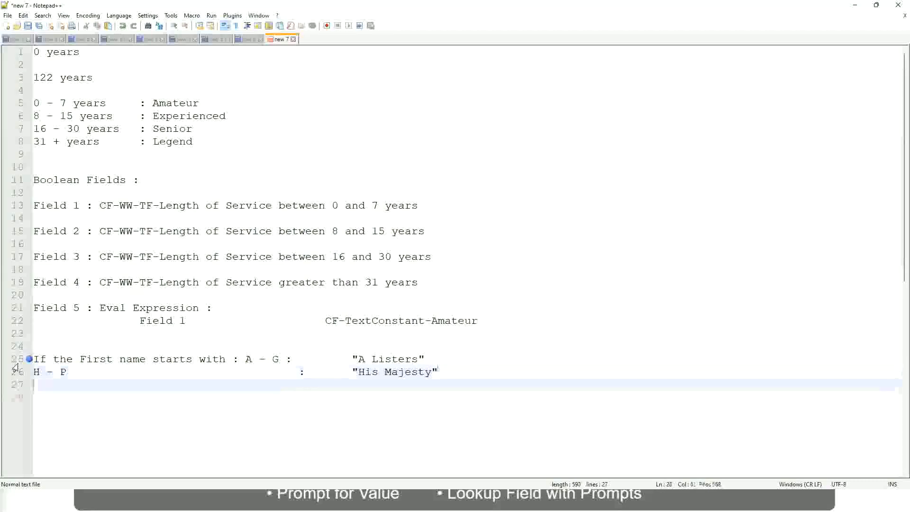
- Add a rule for the range L - Z with the label "Lords", aligned with the rules above
text(L)
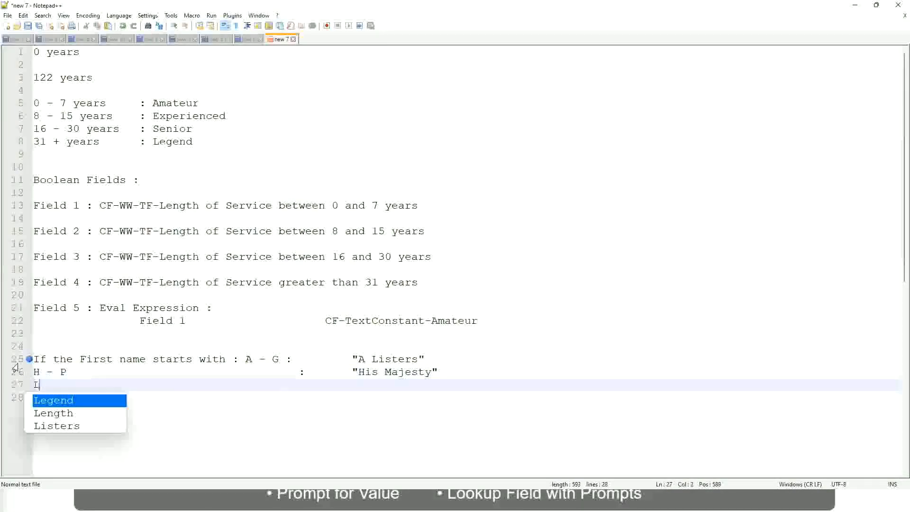
text( - Z)
key(Tab)
key(Tab)
key(Tab)
key(Tab)
key(Tab)
key(Tab)
key(Tab)
key(Tab)
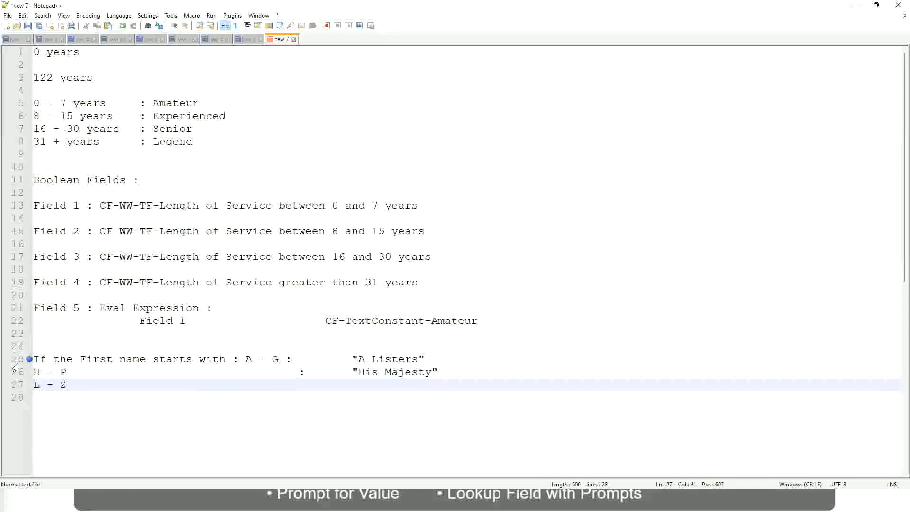
text(:)
key(Tab)
key(Tab)
text("Lords)
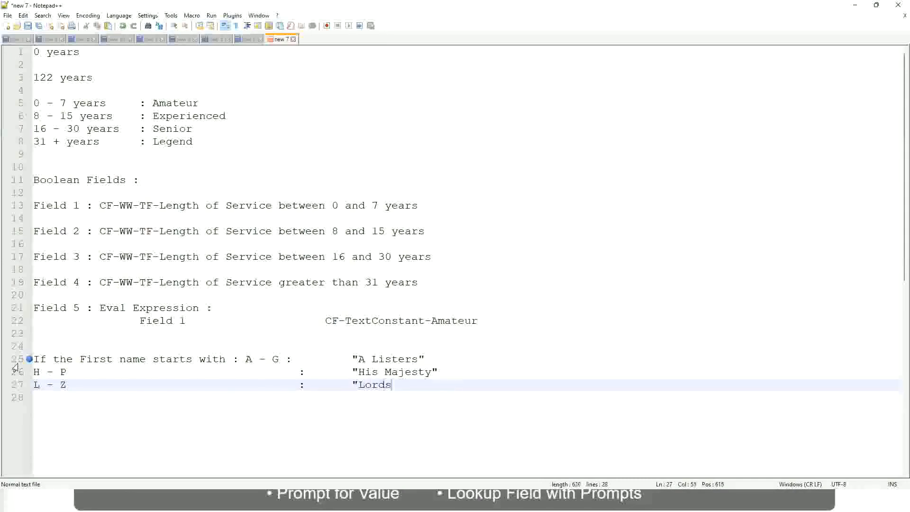
text("")
key(BackSpace)
key(End)
drag(394, 384, 430, 358)
click(374, 359)
click(411, 373)
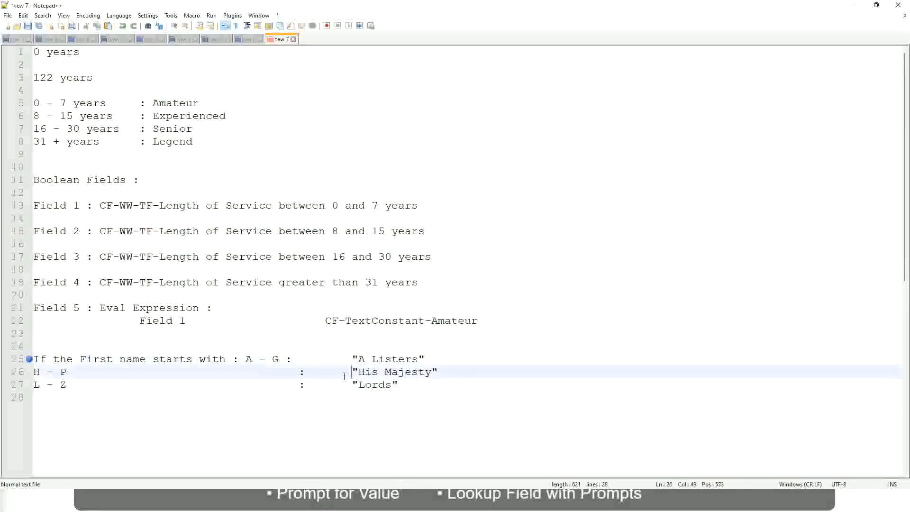
- Replace the three first-name rule lines with a new line beginning with "If"
drag(413, 393, 31, 360)
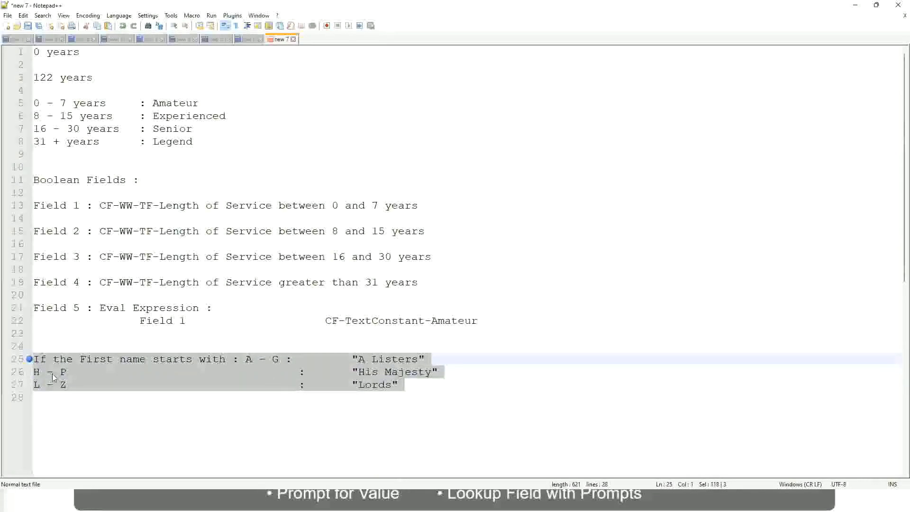
text(If )
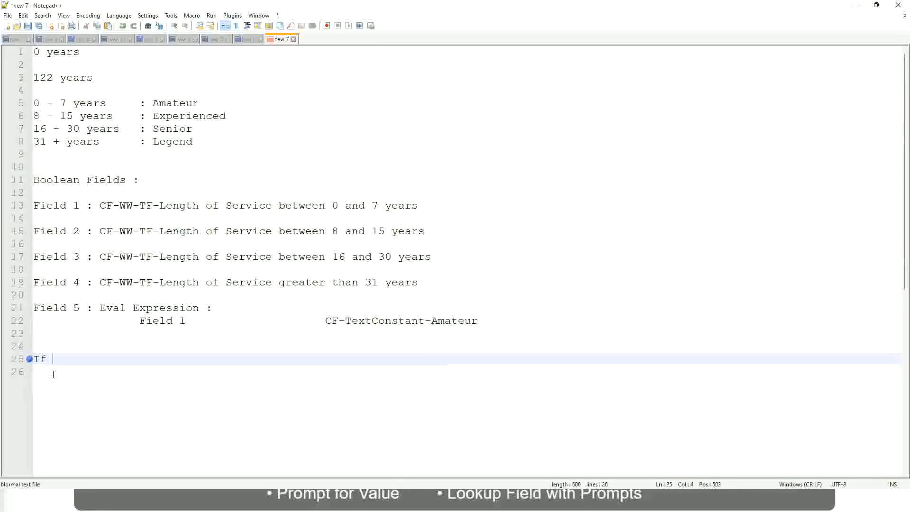
text(Prior E)
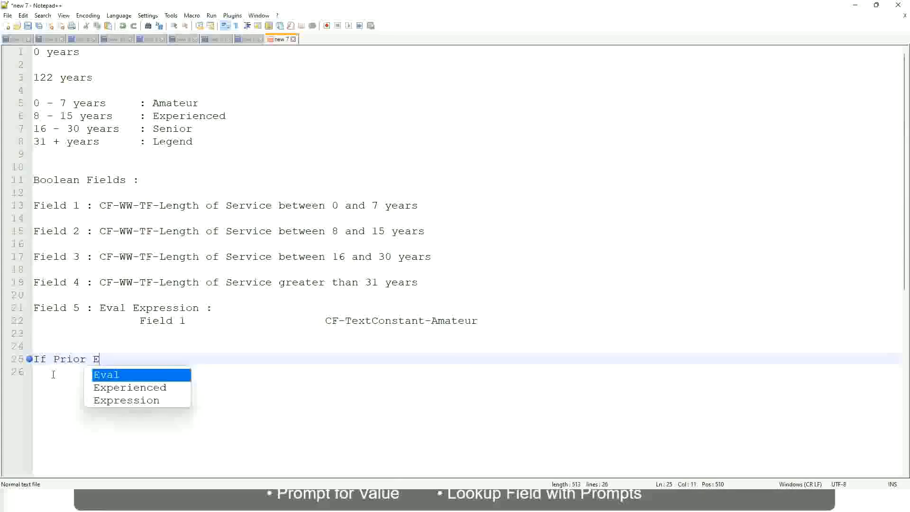
text(xperience)
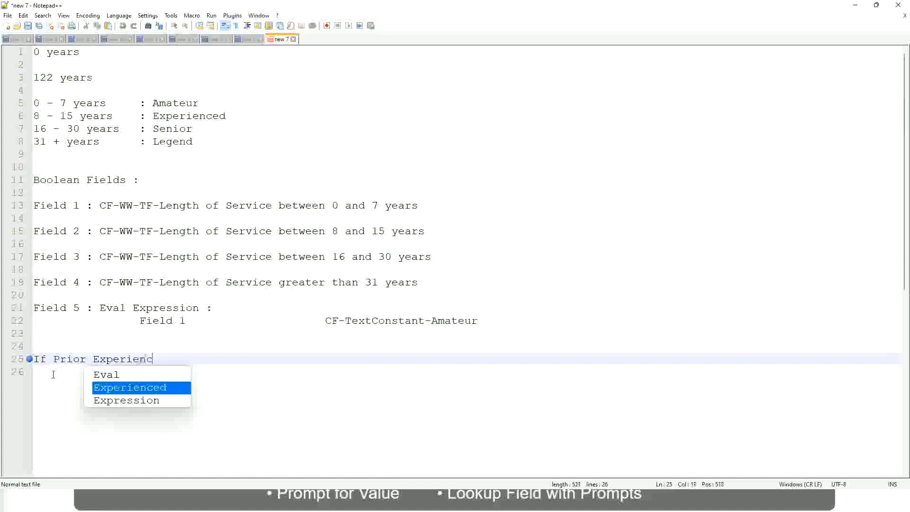
key(BackSpace)
key(BackSpace)
key(BackSpace)
key(BackSpace)
key(BackSpace)
key(BackSpace)
key(BackSpace)
key(BackSpace)
key(BackSpace)
key(BackSpace)
key(BackSpace)
key(BackSpace)
key(BackSpace)
key(BackSpace)
key(BackSpace)
key(BackSpace)
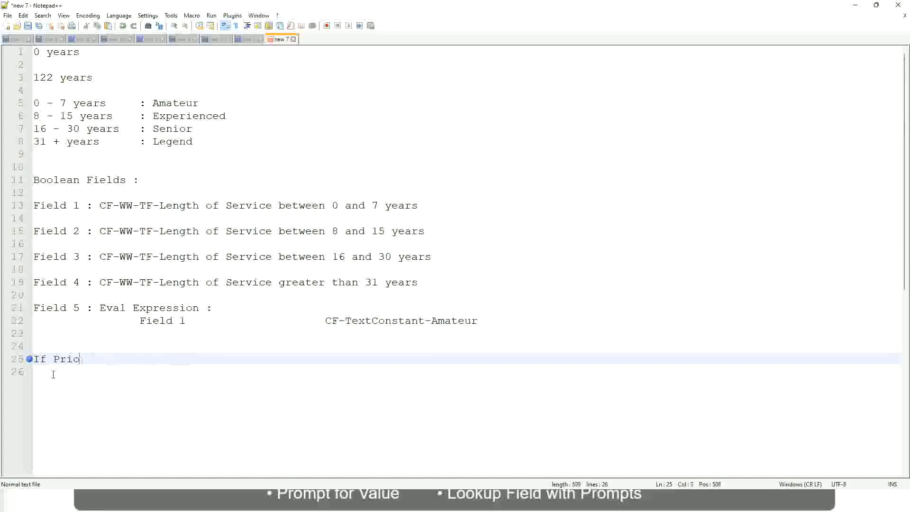
text(Job )
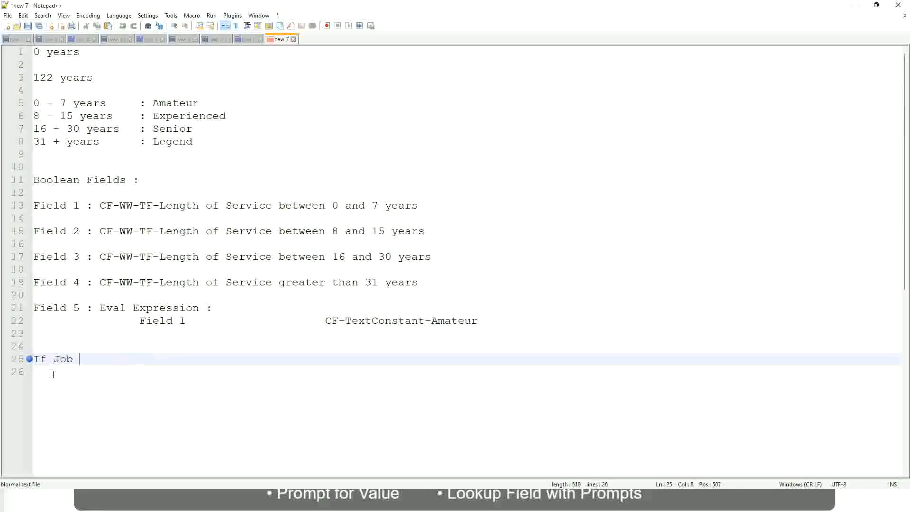
text(Profile is )
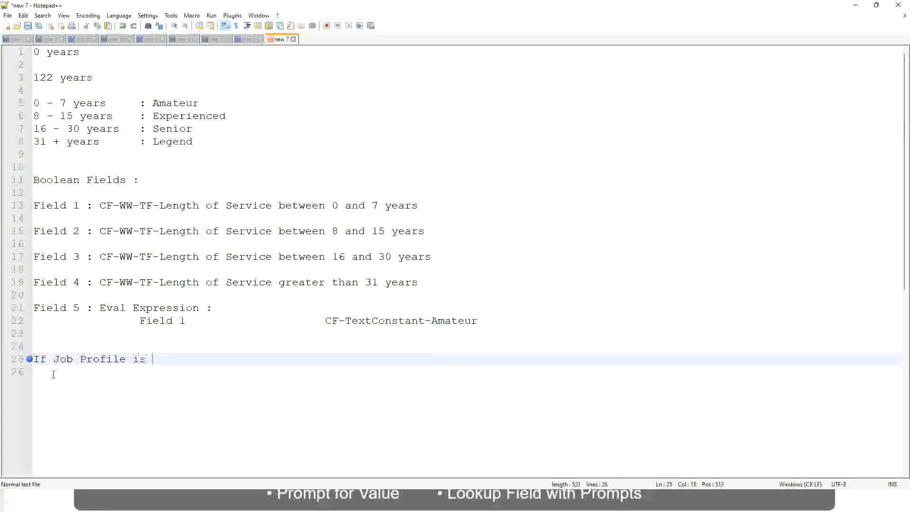
text(: Mana)
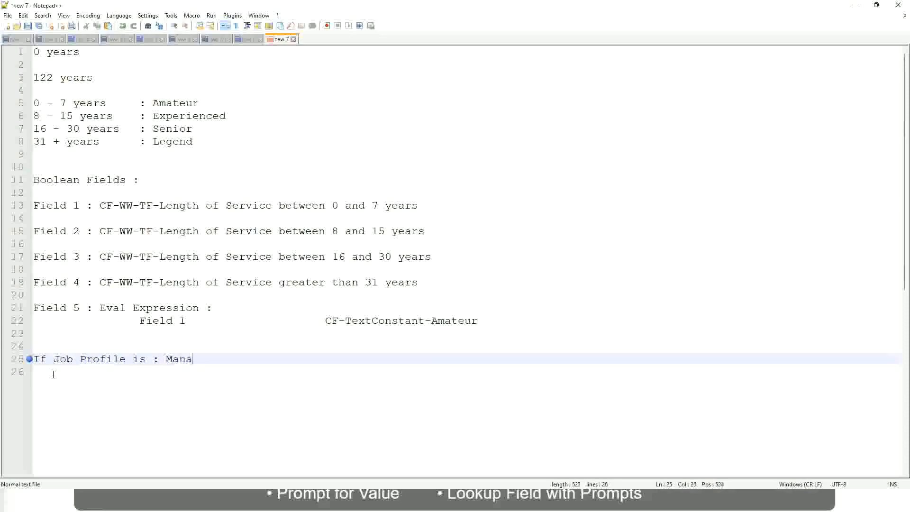
text(ger)
key(BackSpace)
key(BackSpace)
key(BackSpace)
key(BackSpace)
key(BackSpace)
key(BackSpace)
key(BackSpace)
key(BackSpace)
key(BackSpace)
key(BackSpace)
key(BackSpace)
key(BackSpace)
key(BackSpace)
key(BackSpace)
key(BackSpace)
key(BackSpace)
key(BackSpace)
key(BackSpace)
key(BackSpace)
key(BackSpace)
key(BackSpace)
- Complete the condition on line 25 as "If Management Level is Manager or Above" and leave a wide gap after it
text(Manage)
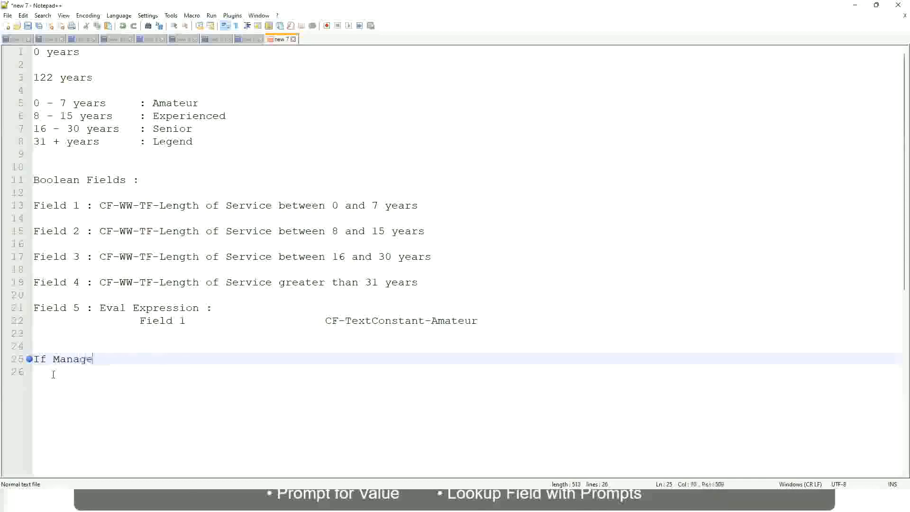
text(ment Level )
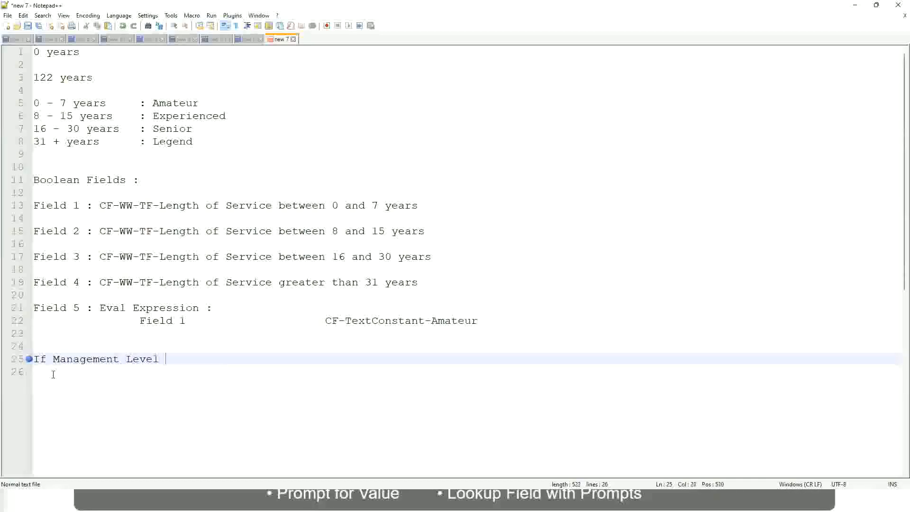
text(is Manager )
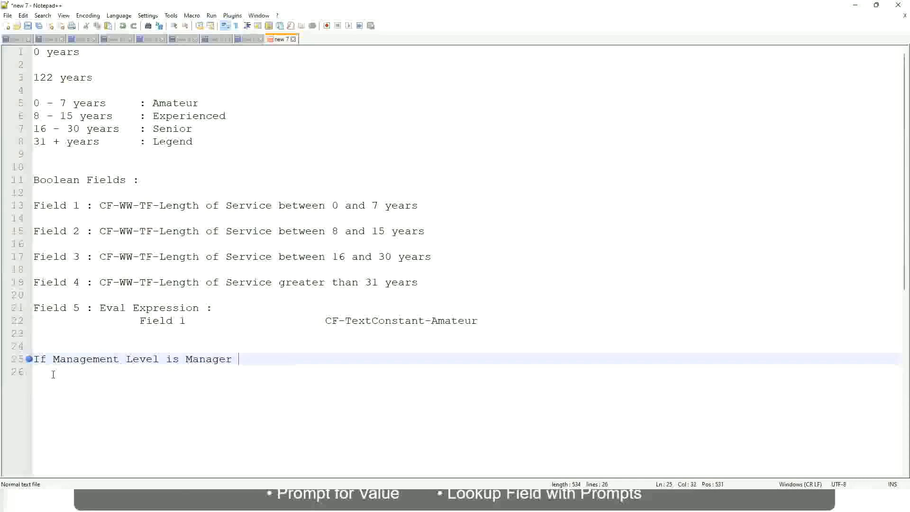
text(or Above)
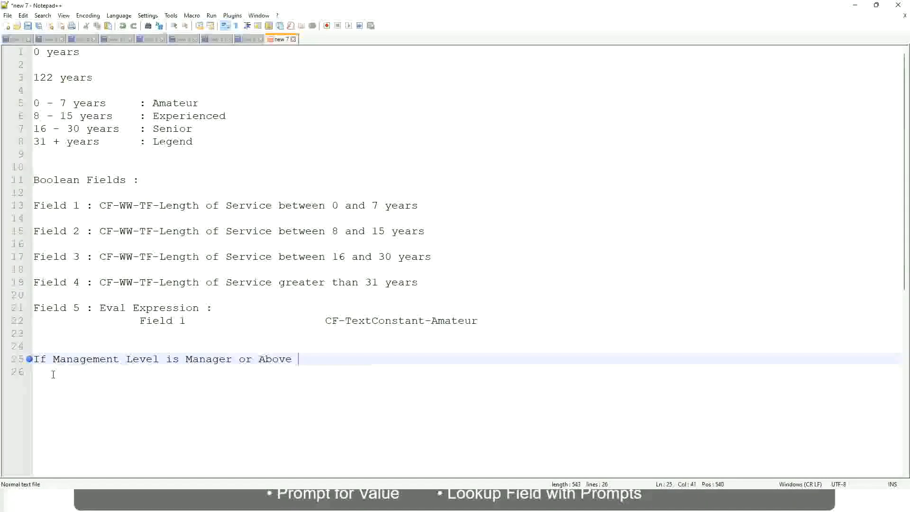
key(Tab)
key(Tab)
key(Tab)
key(Tab)
key(Tab)
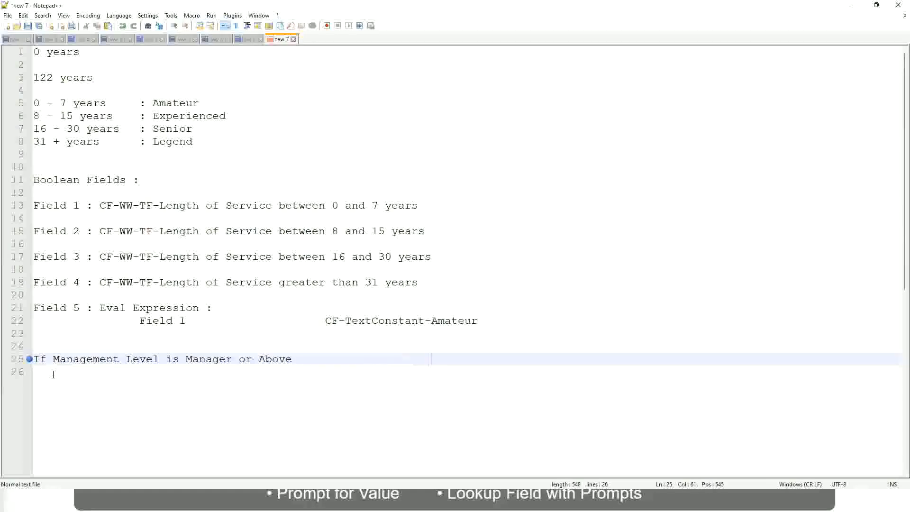
- Add the outcome "Proposed Allowance Plan : Car Allowance" to the Manager or Above condition
text(Proposed)
text(Allowance )
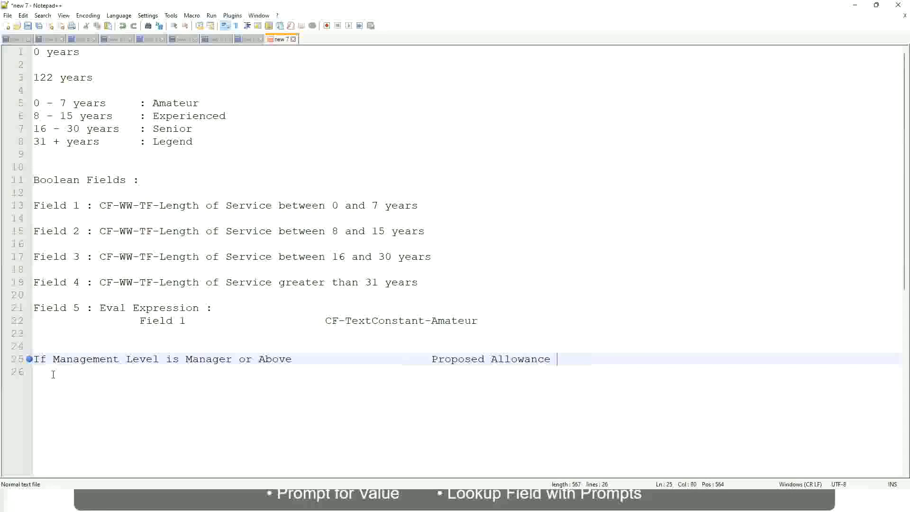
text(Plan)
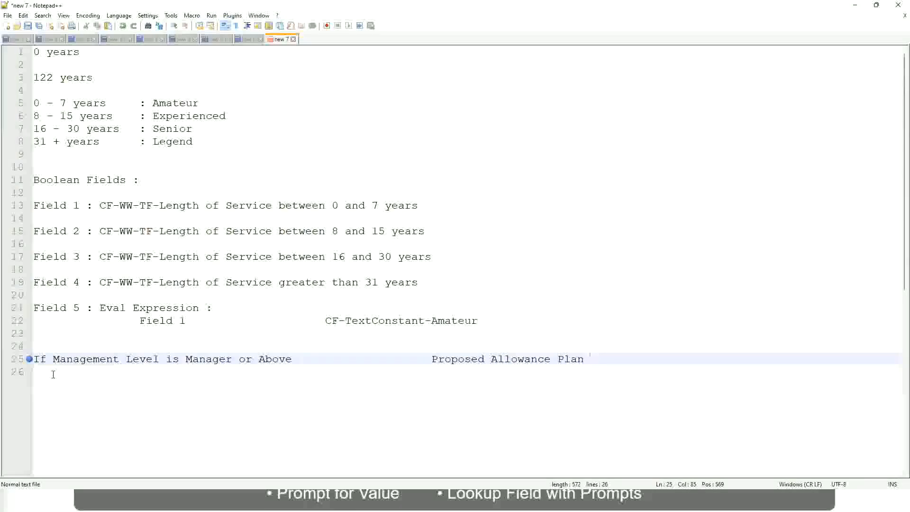
text(: )
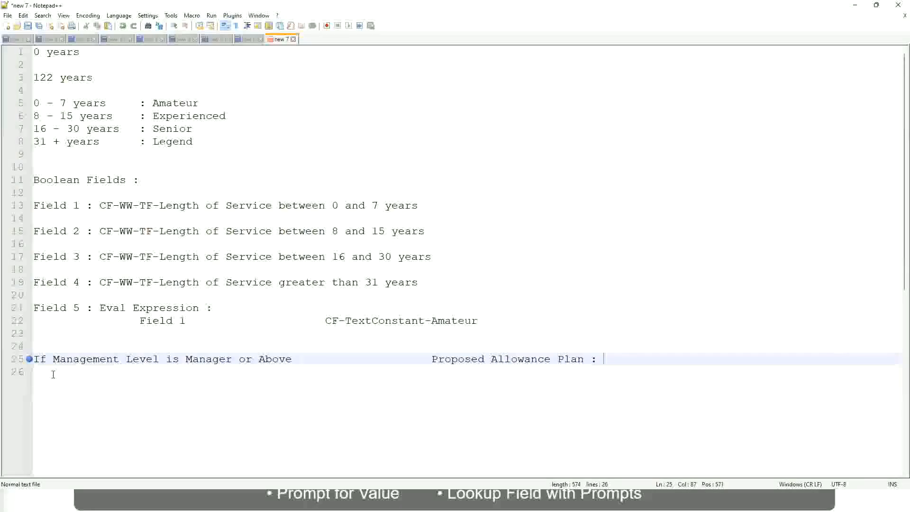
text(Car Allowance)
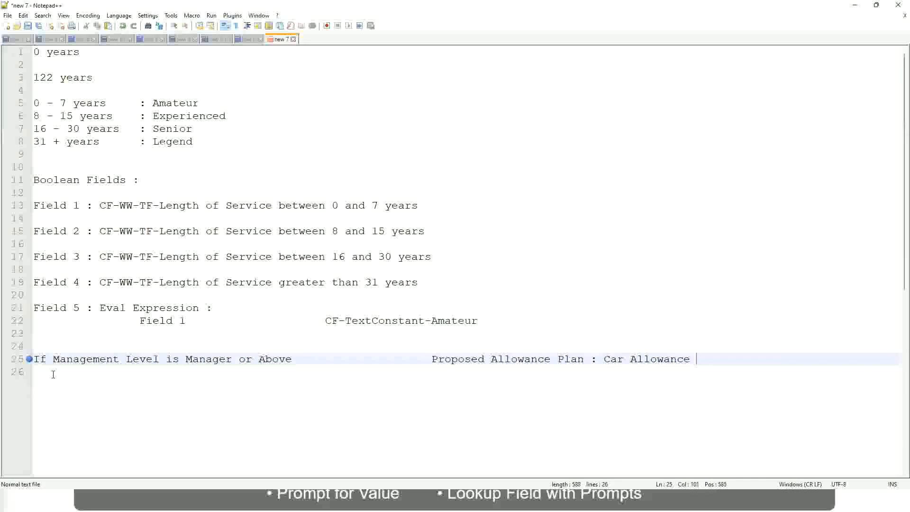
- Start line 26 with "If Management Level is" and remove "or Above" from the Manager condition on line 25
key(Return)
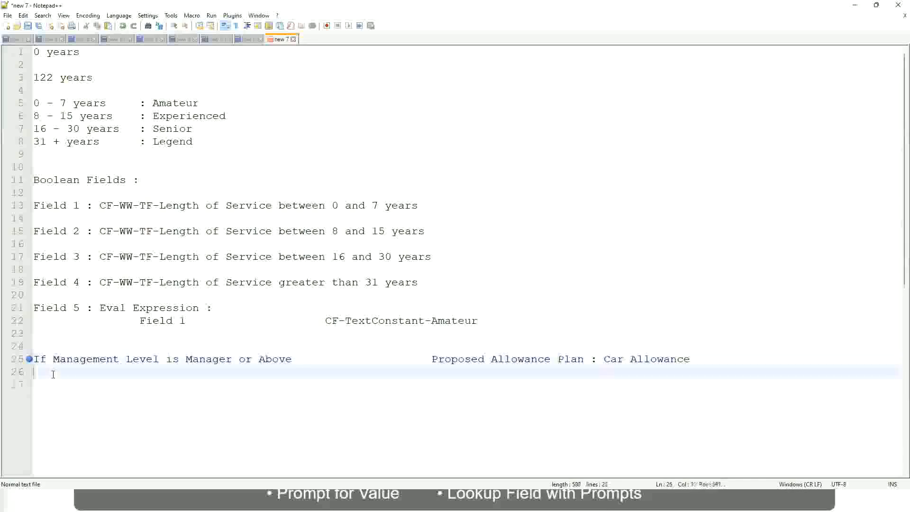
text(If Management Level is)
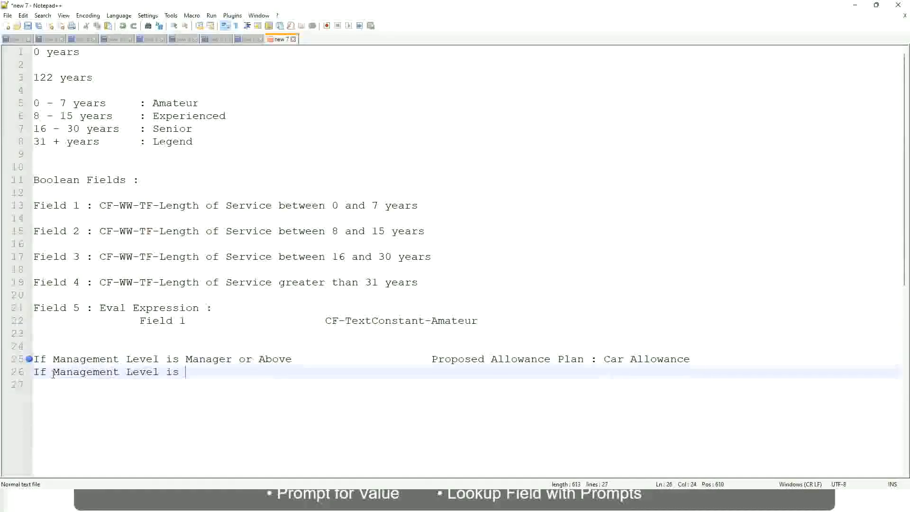
key(Up)
key(Right)
key(Right)
key(Right)
key(Right)
key(Right)
key(Right)
key(Right)
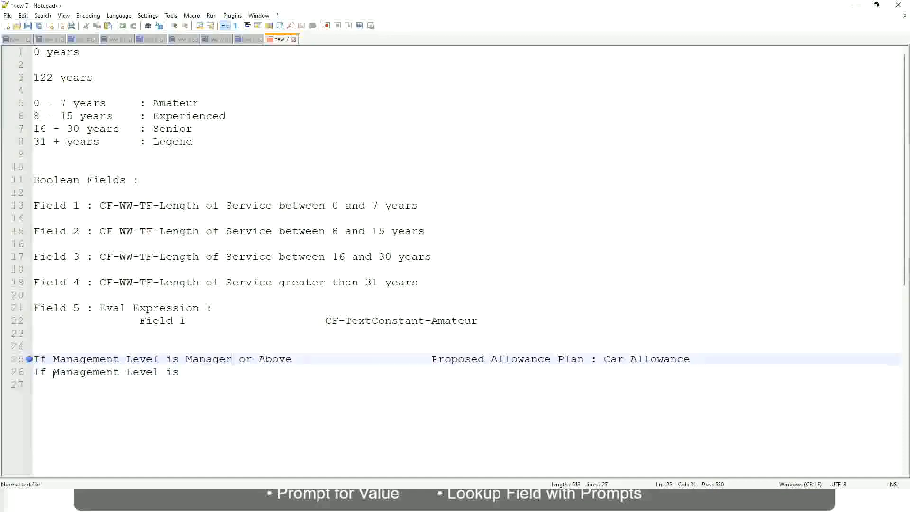
key(shift+Right)
key(shift+Right)
key(shift+Right)
key(shift+Right)
key(shift+Right)
key(shift+Right)
key(shift+Right)
key(shift+Right)
key(shift+Right)
key(Delete)
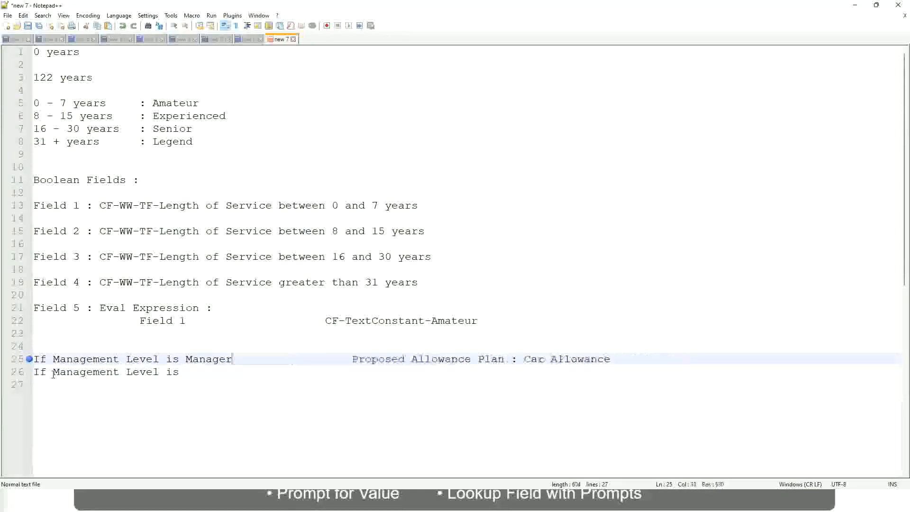
- Complete the line 26 condition with "Director" and add the outcome "Executive Allowance", aligned with the outcome above
key(Down)
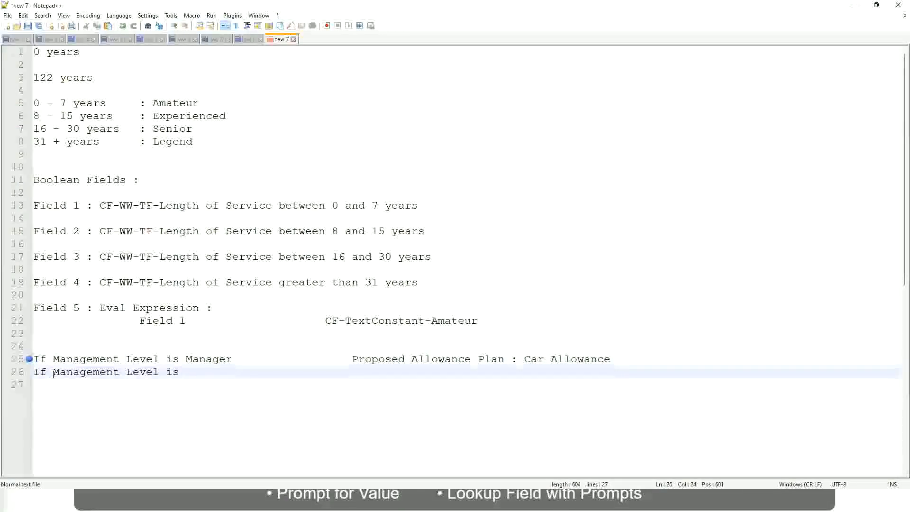
text(Director)
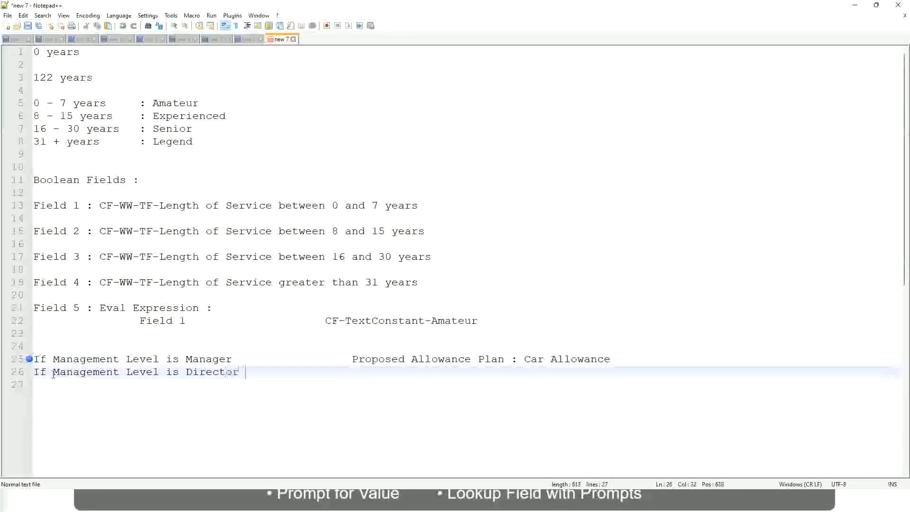
key(Tab)
key(Tab)
key(Tab)
key(Tab)
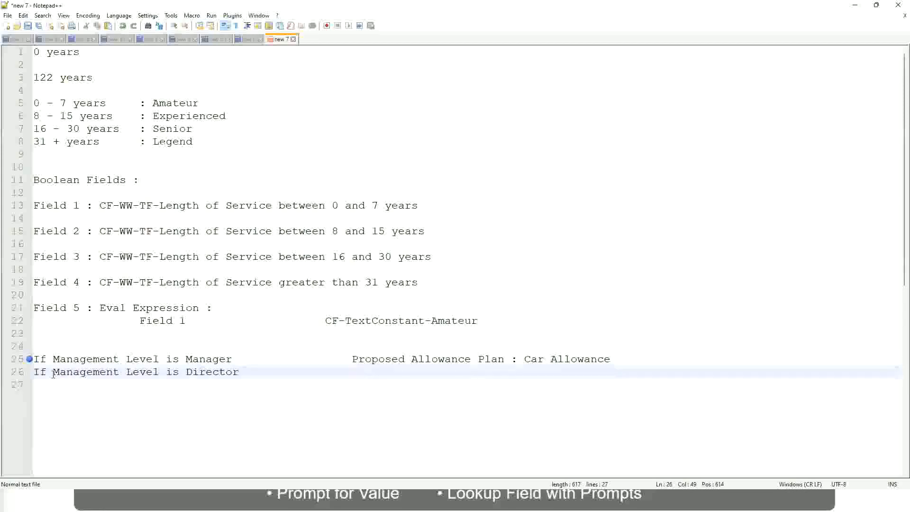
text(Executive Allo)
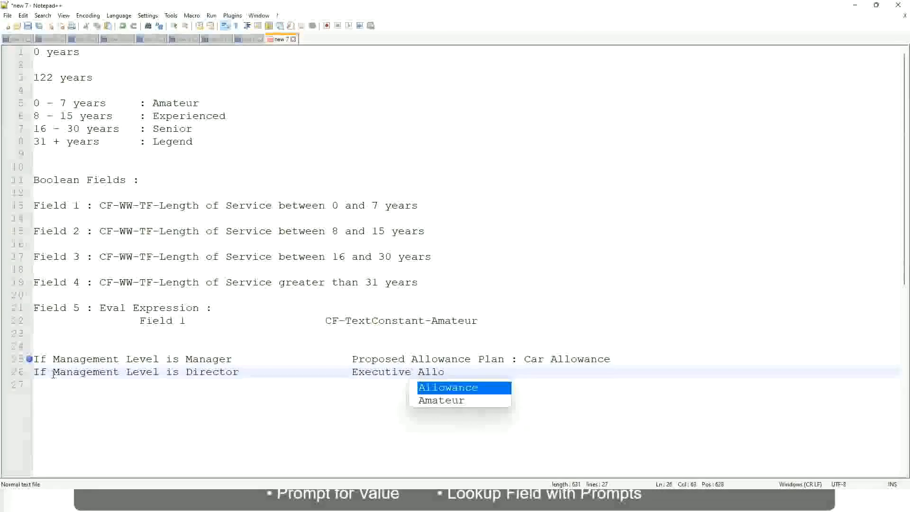
key(Return)
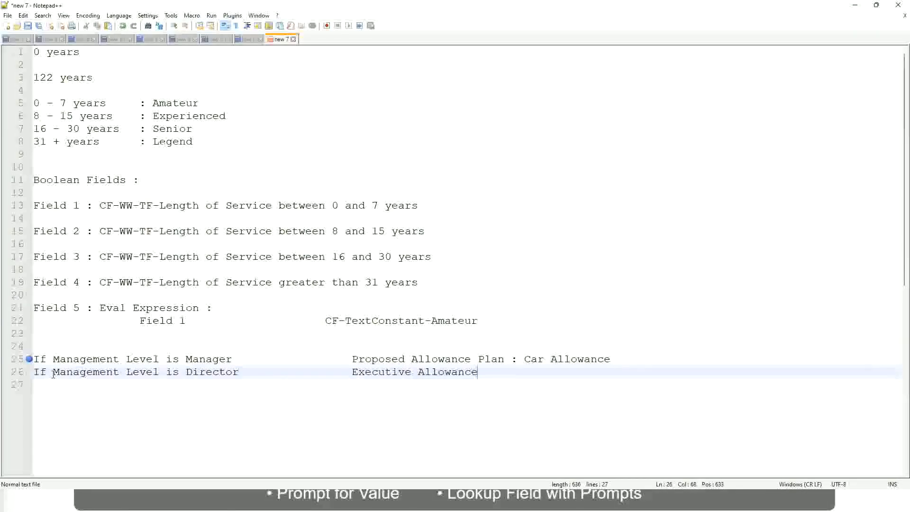
- Start a third rule on line 27 with "If Management Level is"
key(Return)
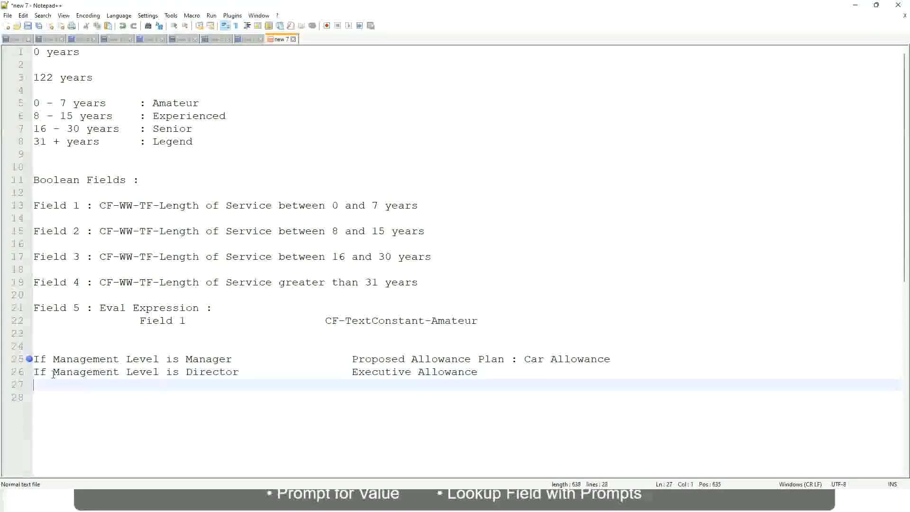
text(If Management)
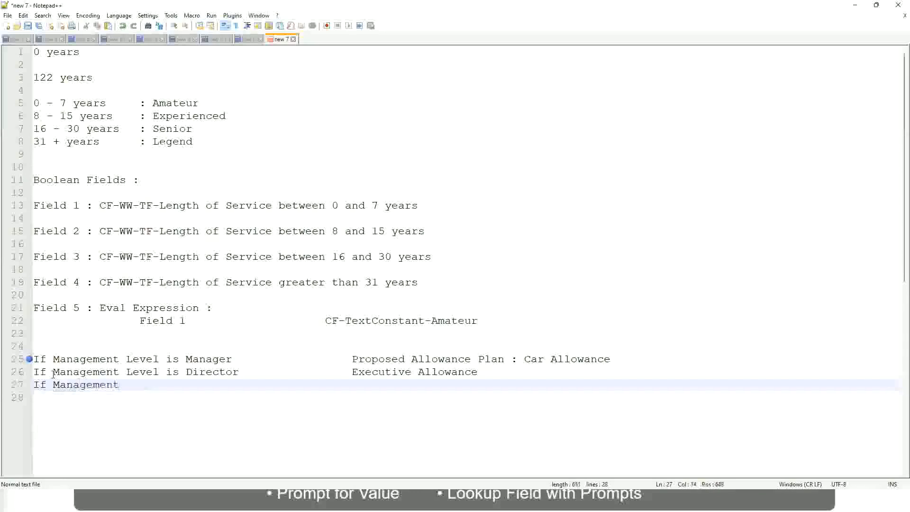
text( le)
key(BackSpace)
key(BackSpace)
text(le)
key(BackSpace)
key(BackSpace)
text(Le)
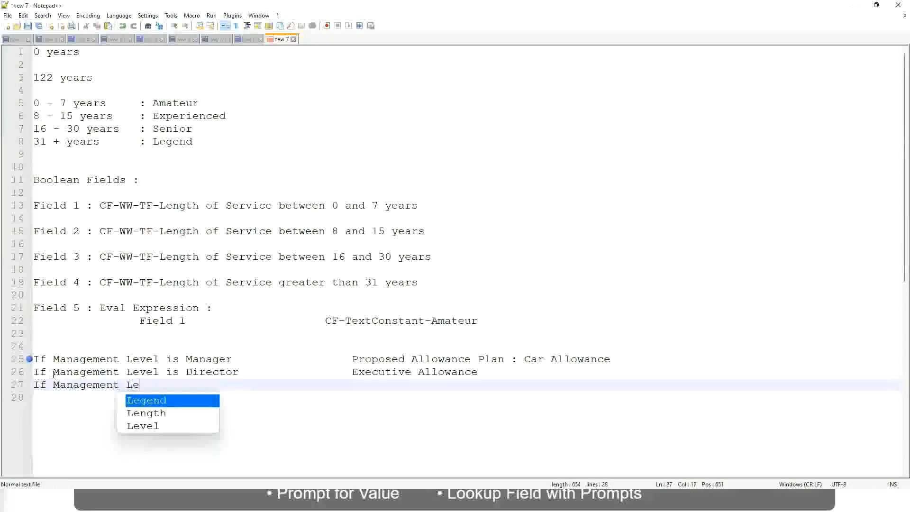
key(Down)
key(Down)
key(Return)
text(is )
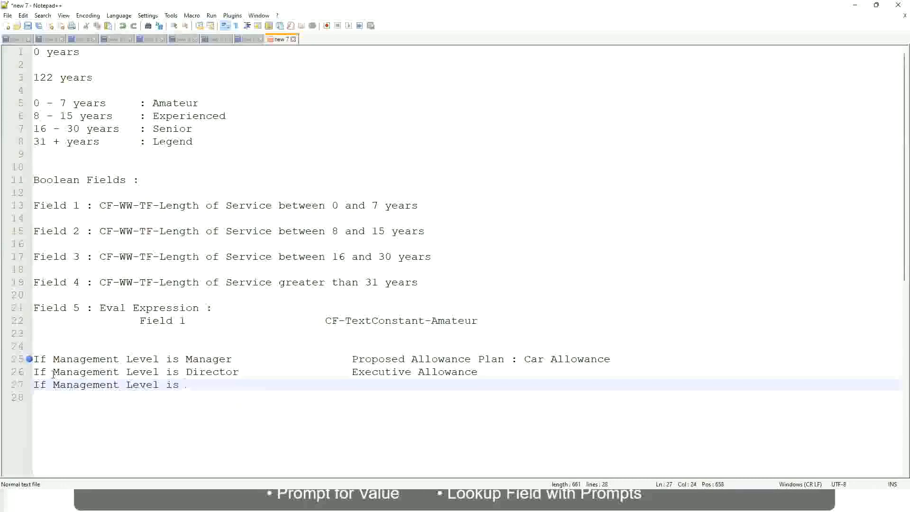
- Complete the line 27 condition with "CEO" and add the aligned outcome "CEO Allowance"
text(CEO)
key(Tab)
key(Tab)
text(CEO Allowance)
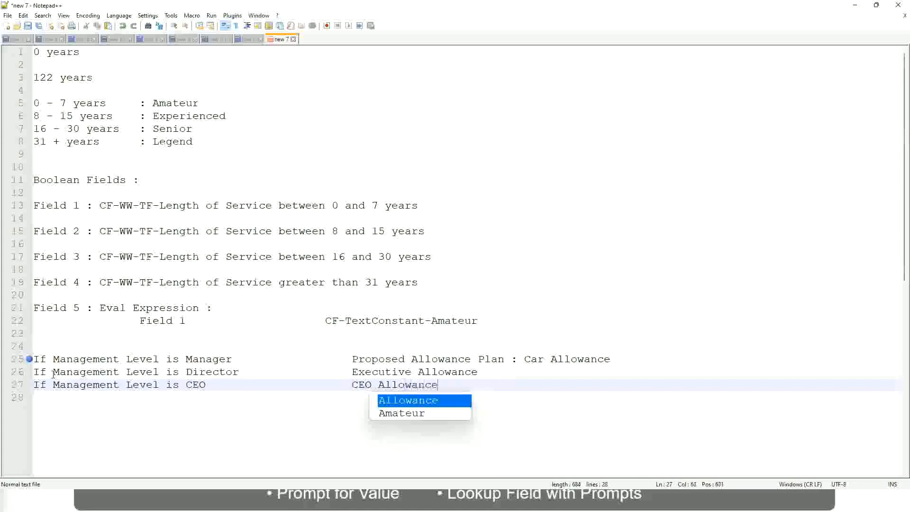
key(Escape)
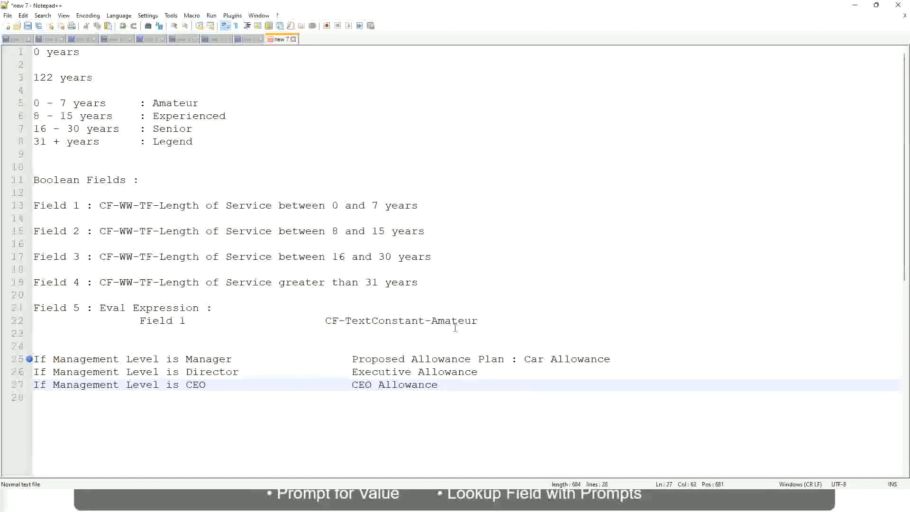
click(524, 359)
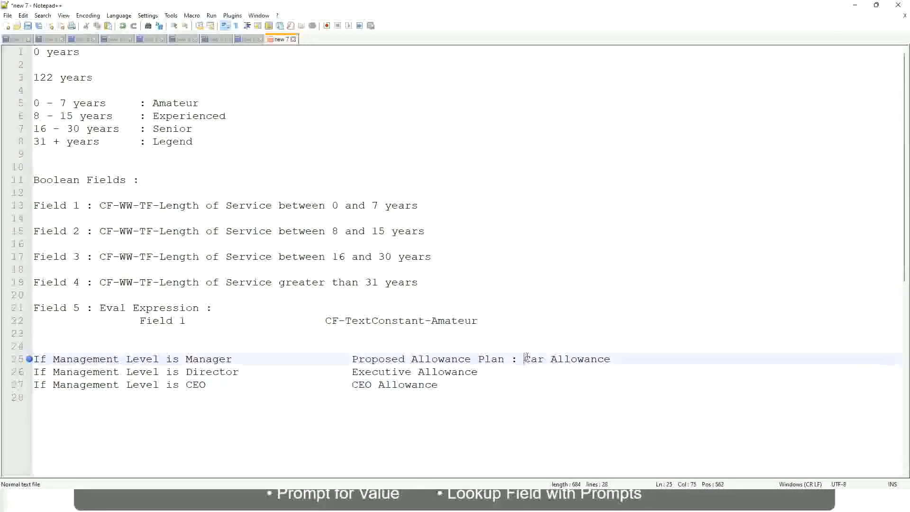
drag(524, 359, 612, 355)
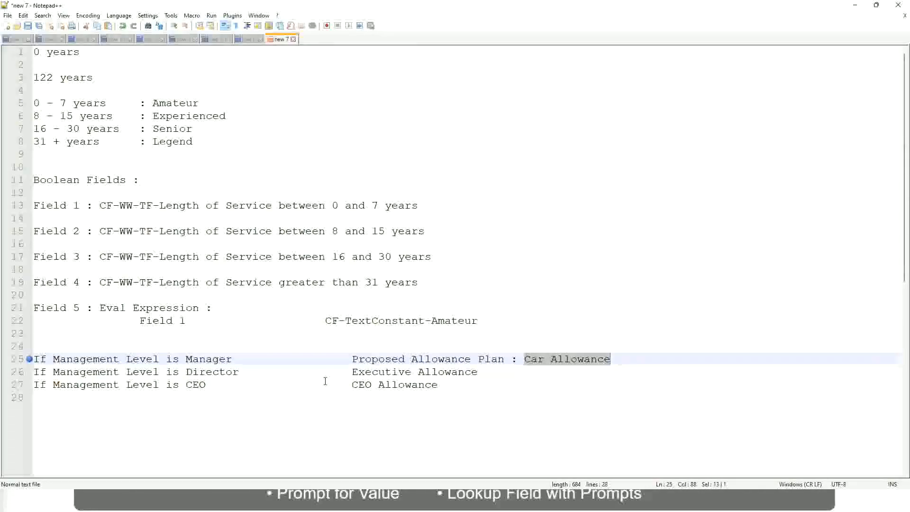
click(425, 360)
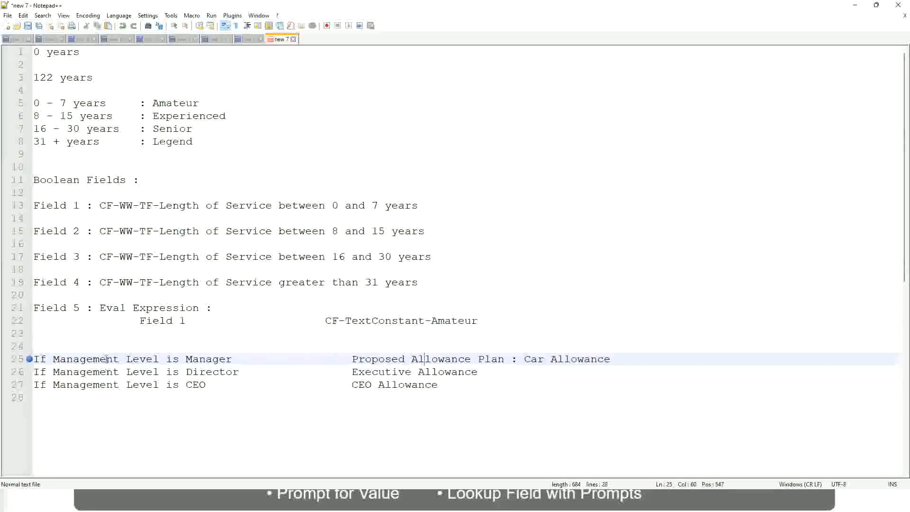
click(186, 359)
- Replace the whole outcome of the Manager rule on line 25 with "First Line Manager"
drag(354, 359, 624, 356)
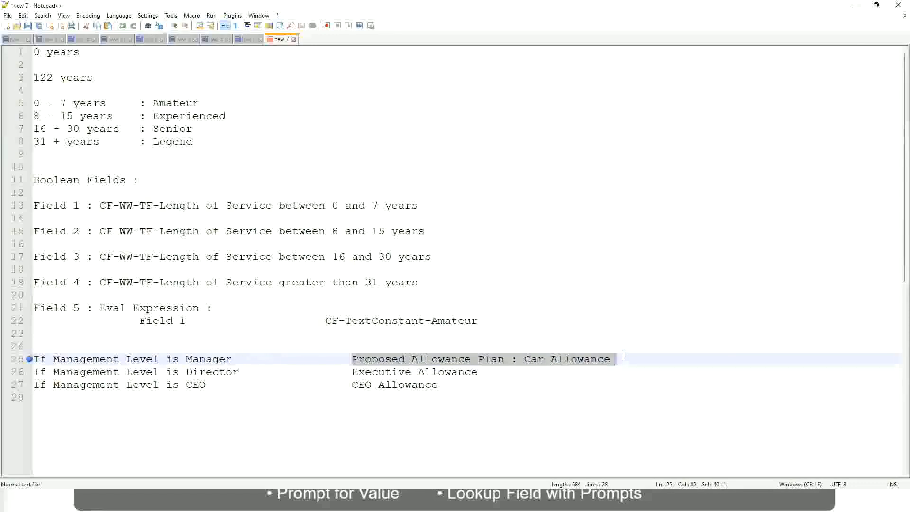
text(Managers)
key(BackSpace)
key(BackSpace)
key(BackSpace)
key(BackSpace)
key(BackSpace)
key(BackSpace)
key(BackSpace)
key(BackSpace)
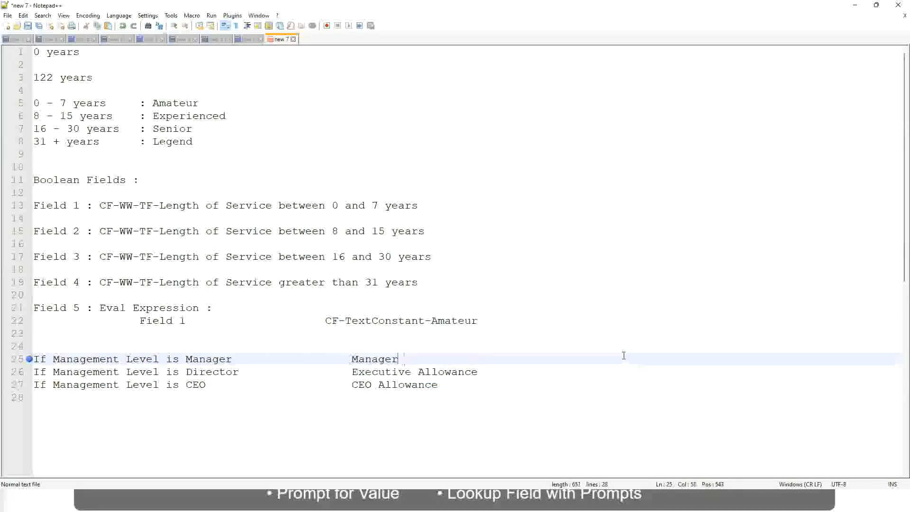
text(Firs)
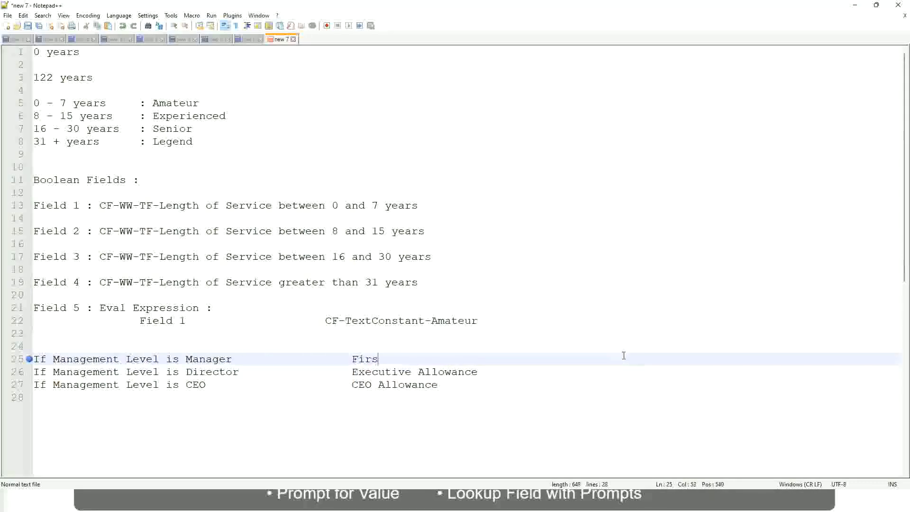
text(t Line Manager)
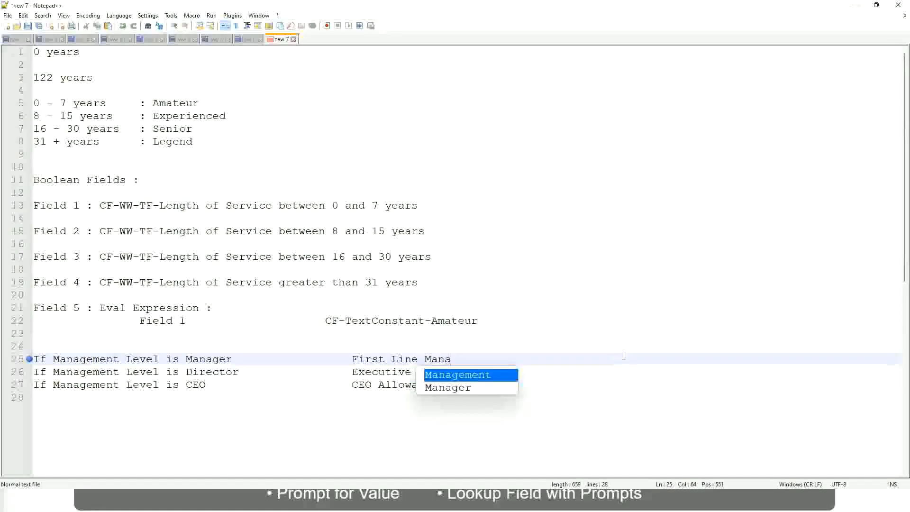
- Insert "Name of the" in front of "First Line Manager" in the Manager rule's outcome
key(Left)
key(Left)
key(Left)
key(Left)
key(Left)
key(Left)
key(Left)
key(Left)
key(Left)
key(Left)
key(Left)
key(Left)
key(Left)
key(Left)
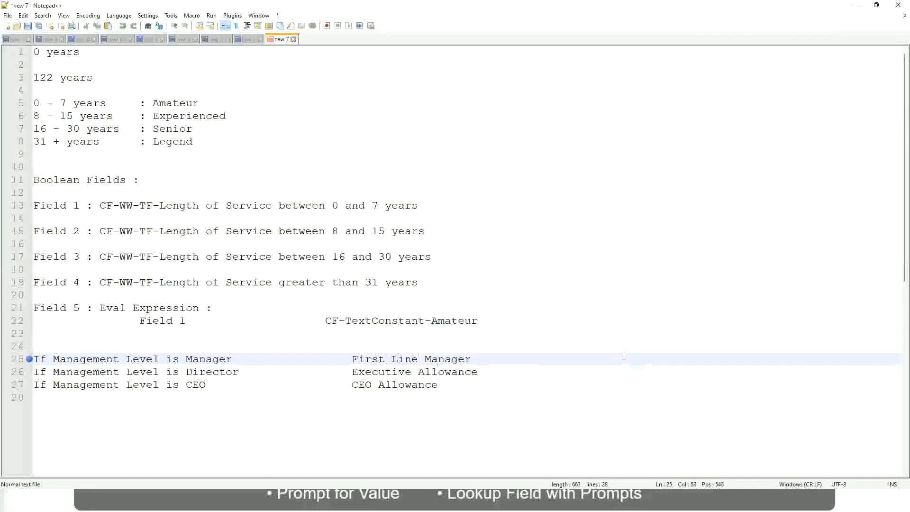
text(Name of the)
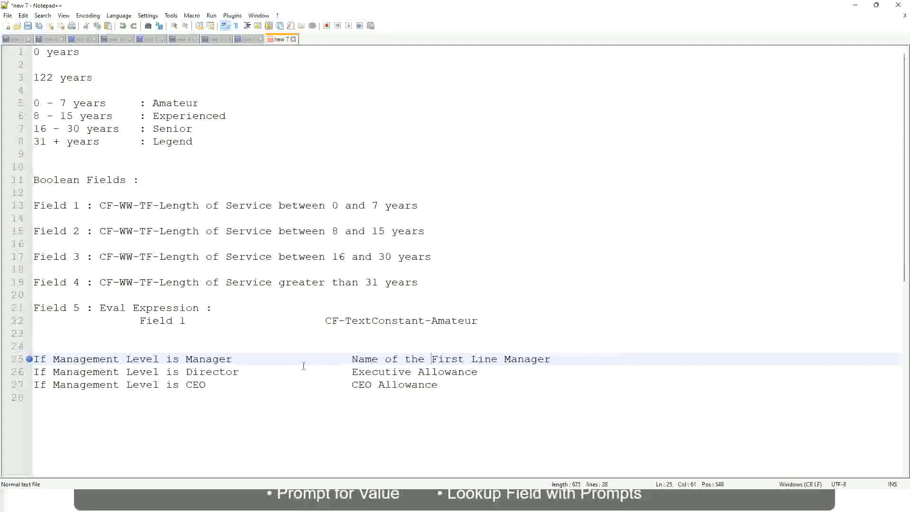
- Replace the Director rule's outcome "Executive Allowance" with the opening words "Name of"
drag(352, 373, 478, 373)
text(Name )
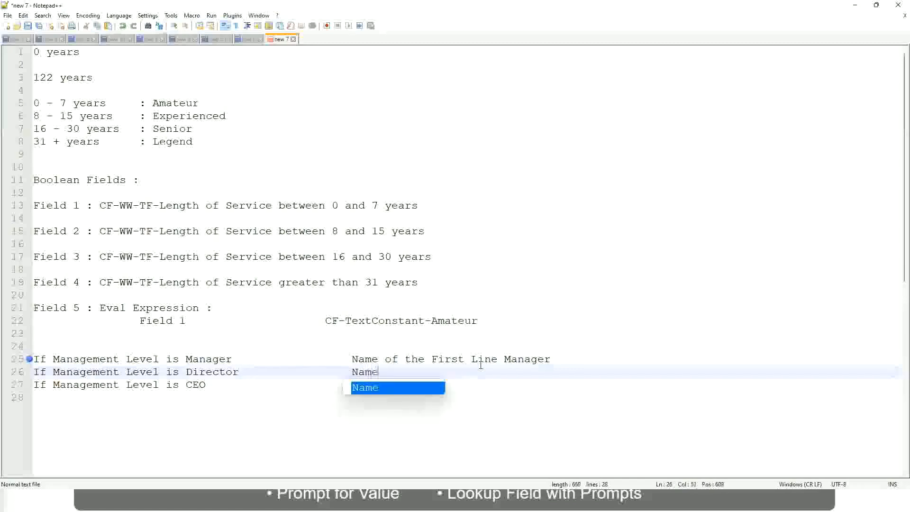
text(of )
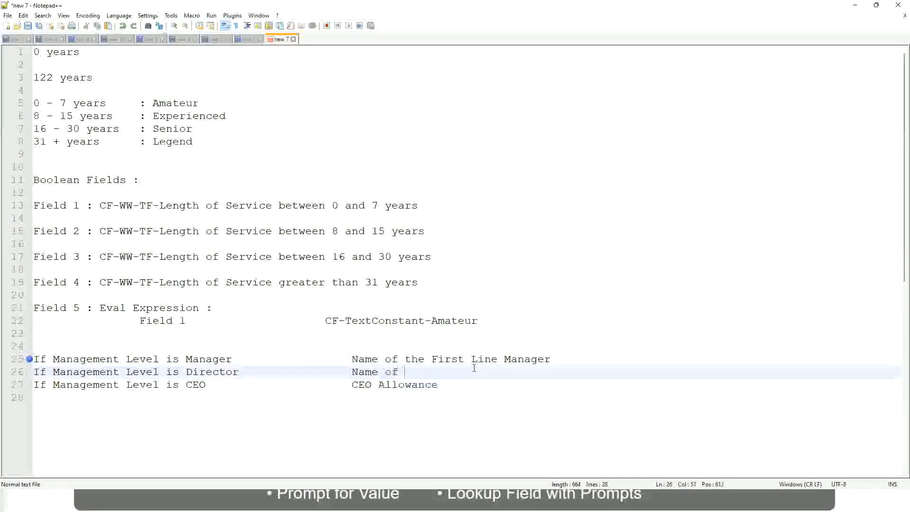
text(the First)
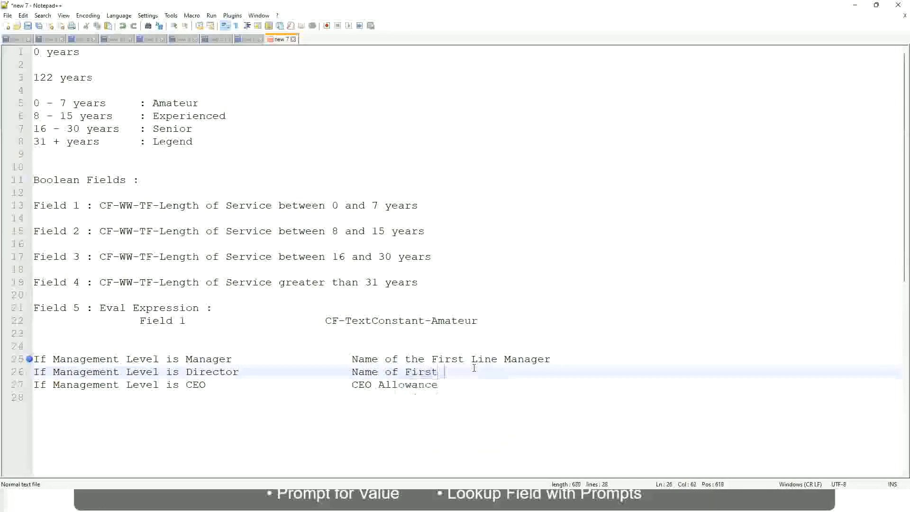
key(BackSpace)
key(BackSpace)
key(BackSpace)
key(BackSpace)
key(BackSpace)
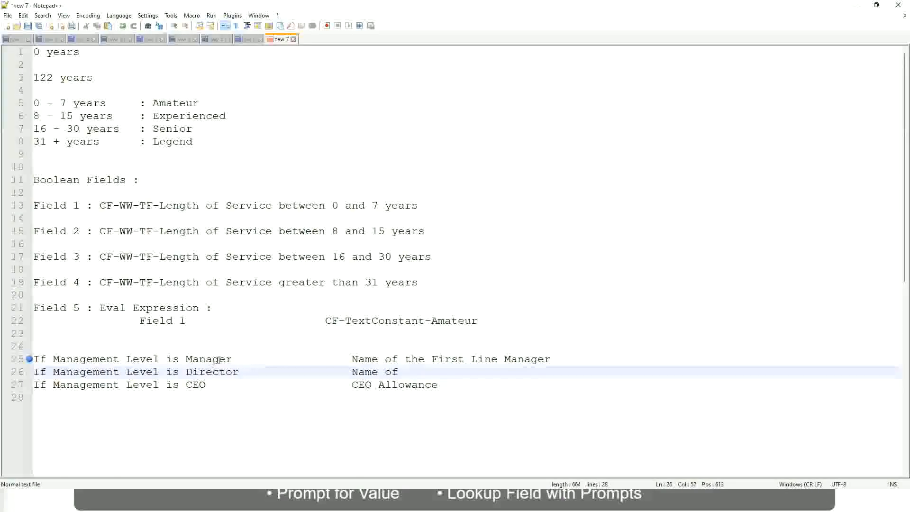
- Change "First" to "Second" in the Manager rule's outcome and complete the Director rule's outcome as "Name of Manager"
double_click(446, 359)
text(Second)
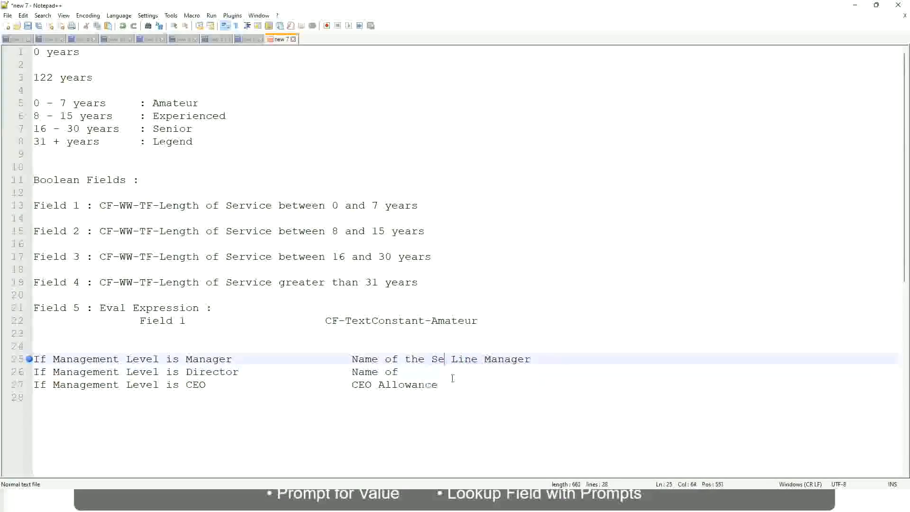
key(BackSpace)
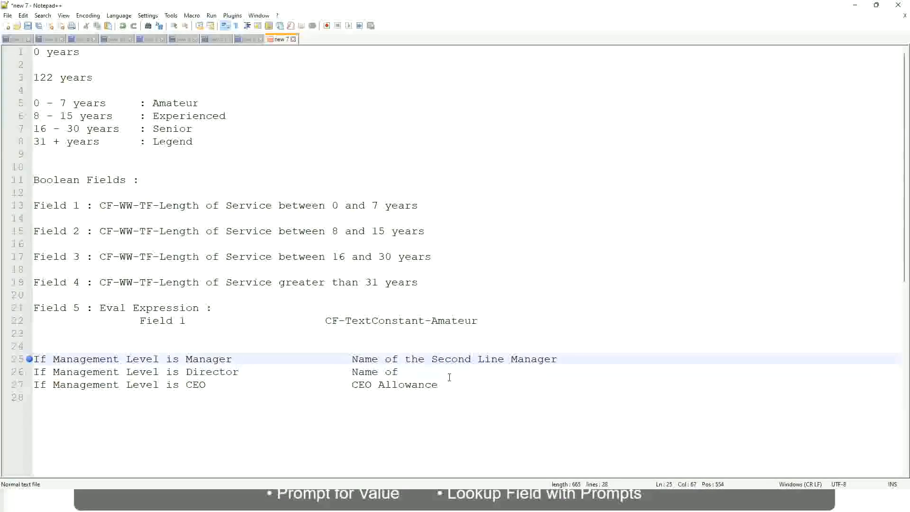
click(412, 371)
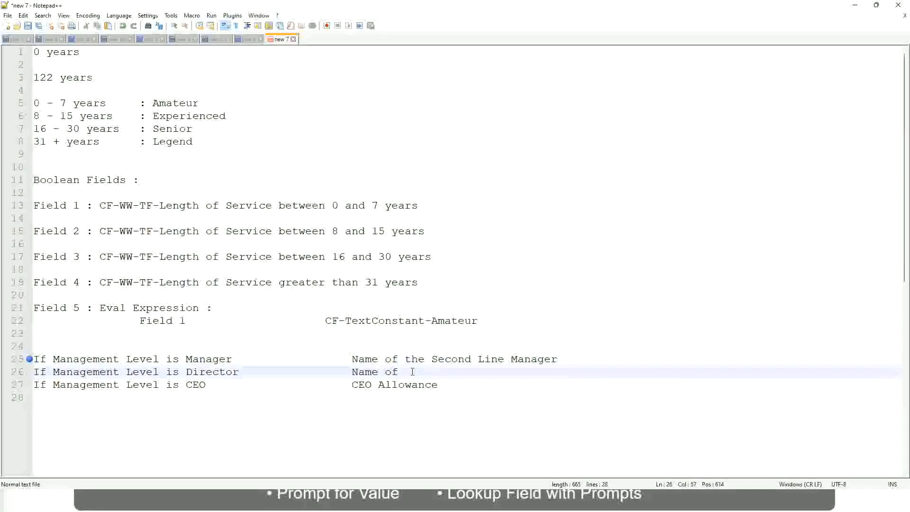
text(Manager)
- Replace the CEO rule's outcome "CEO Allowance" on line 27 with "name of CEO/Himself/Herself"
click(192, 384)
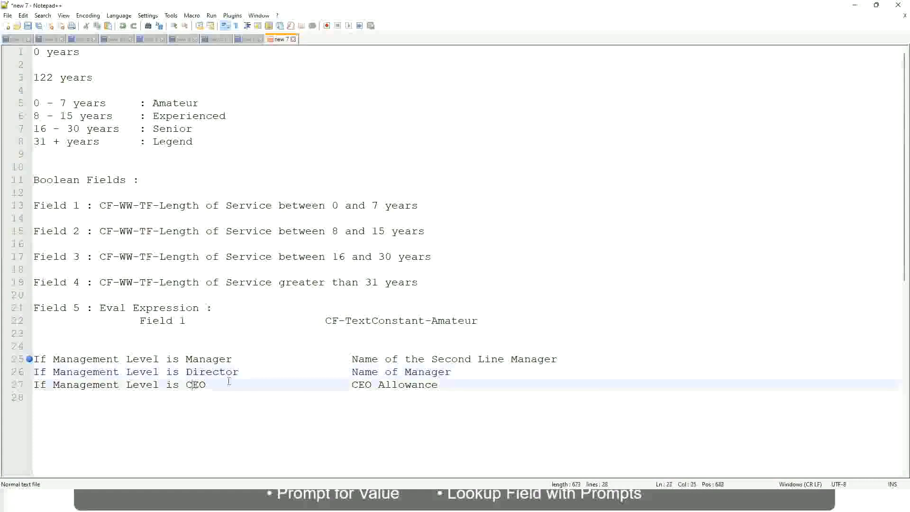
drag(352, 384, 450, 384)
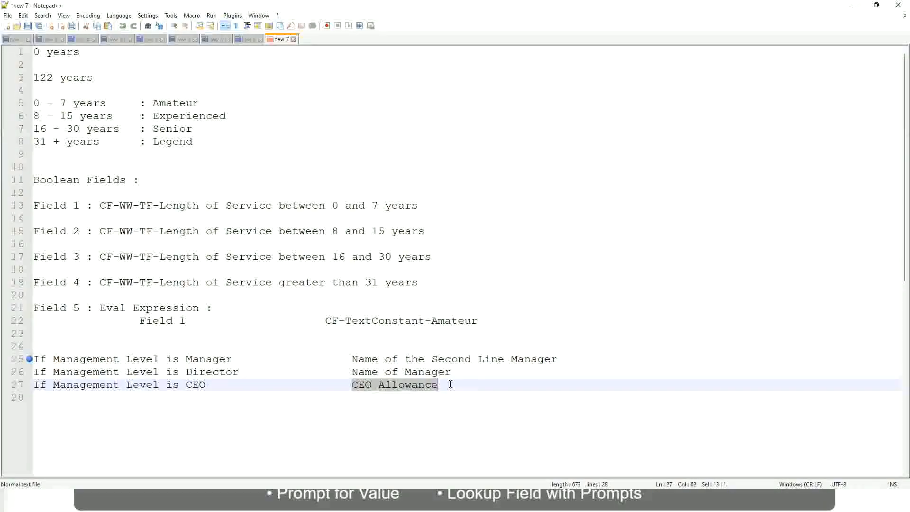
text(name of CEO)
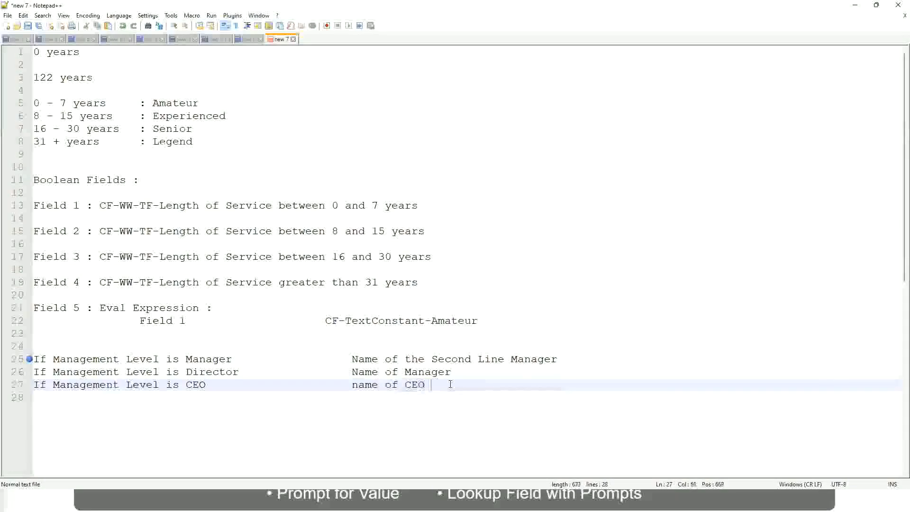
key(BackSpace)
text(/Himself/)
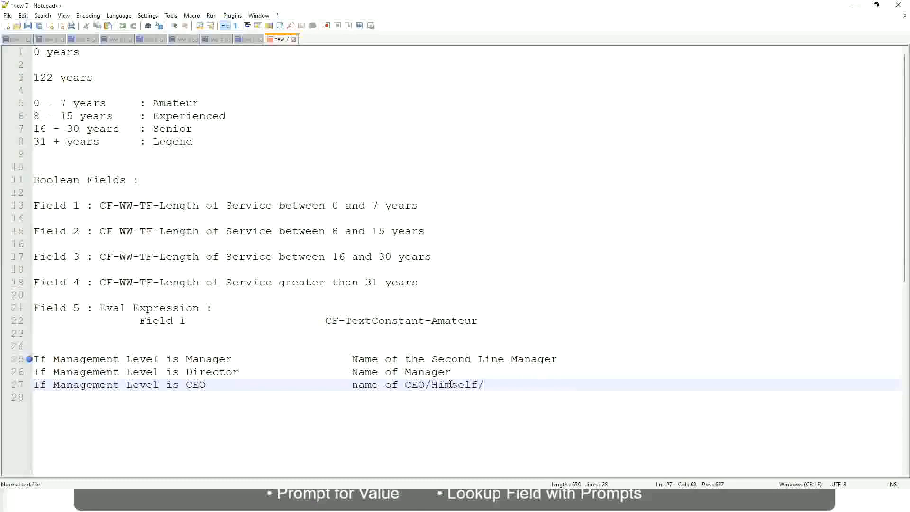
text(Herself)
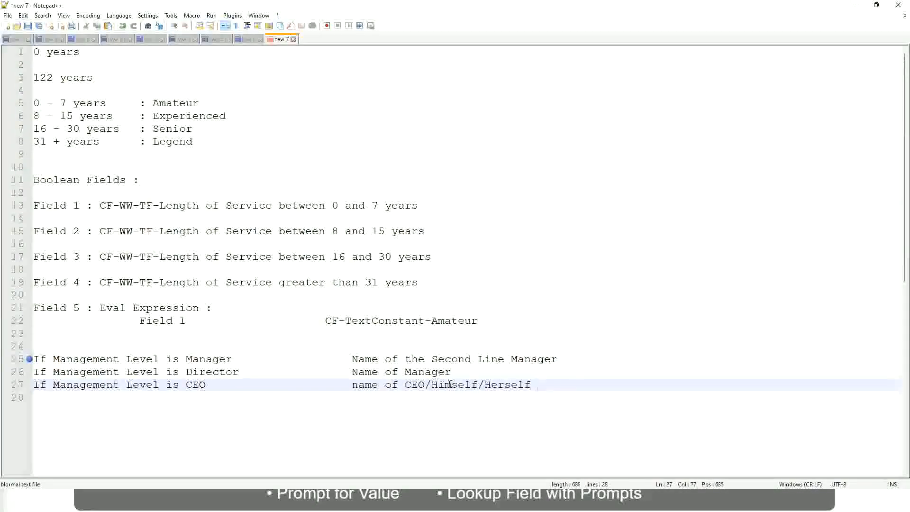
- Review the Manager, Director and CEO rules on lines 25 to 27, matching each management level with its outcome
click(333, 389)
click(138, 358)
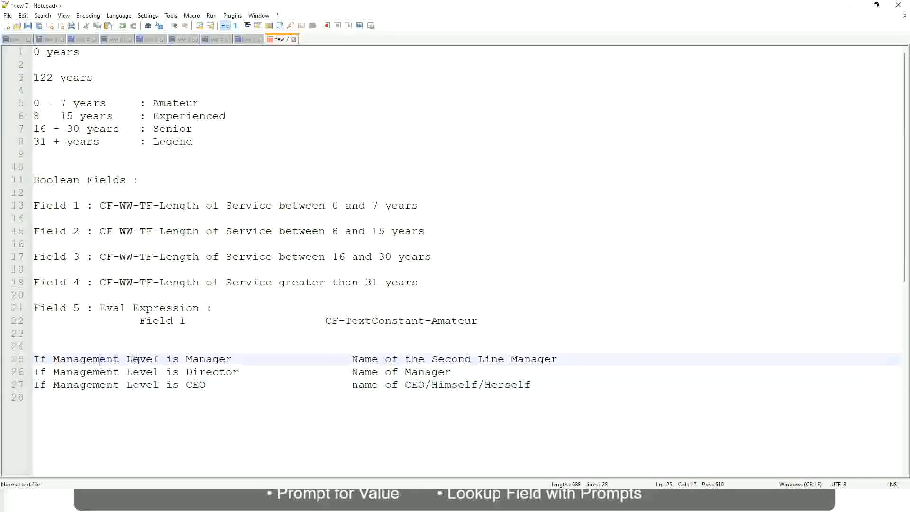
click(212, 358)
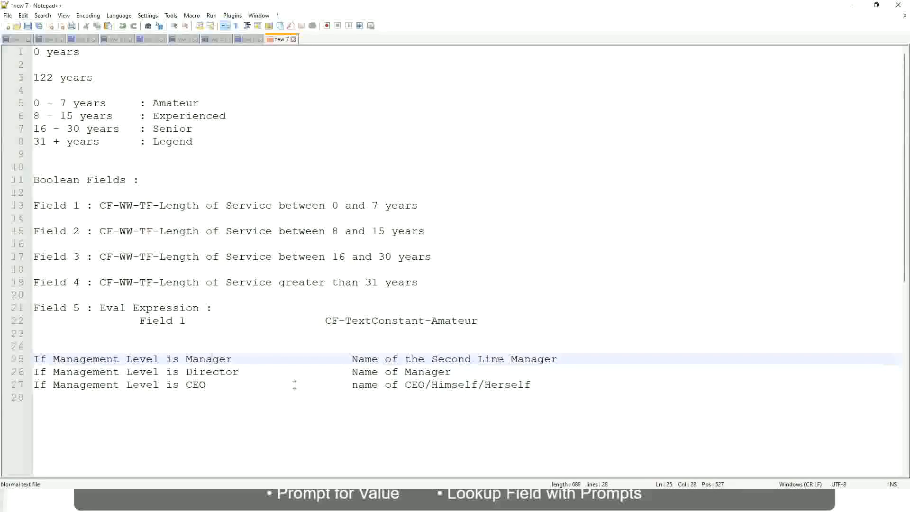
click(109, 374)
click(224, 371)
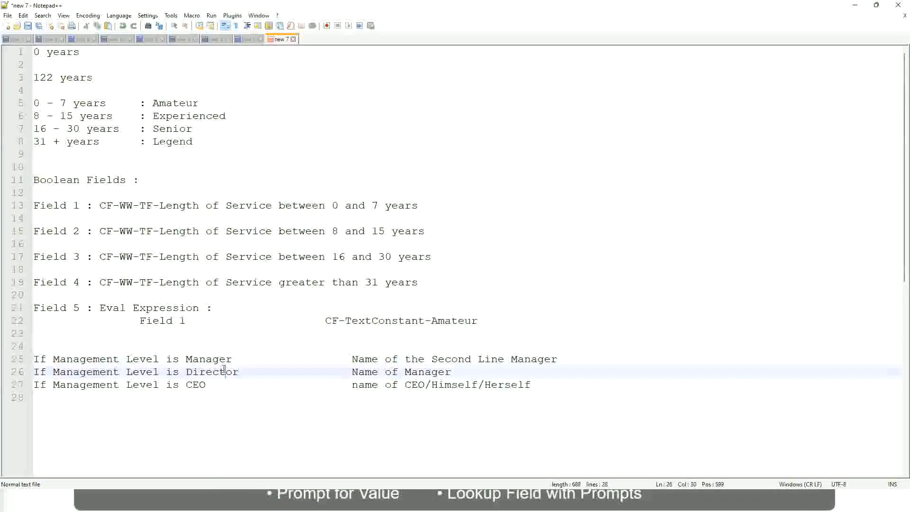
click(452, 372)
click(204, 373)
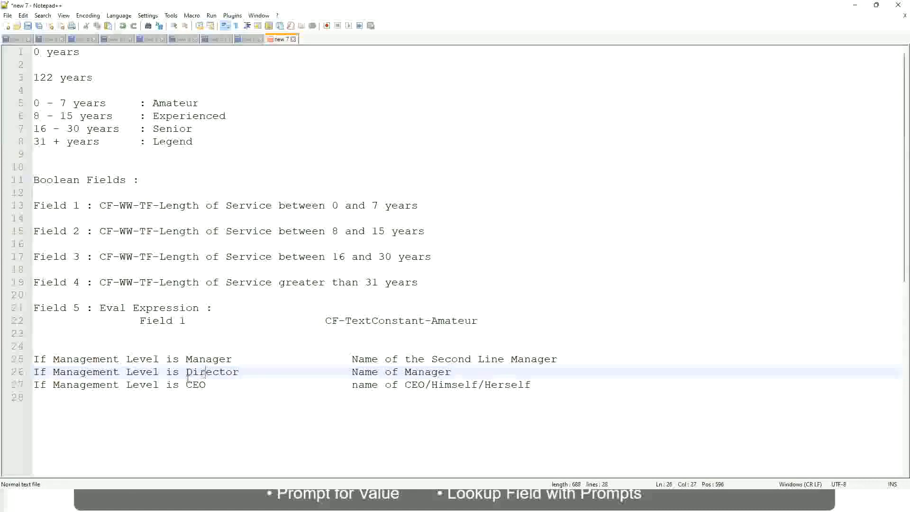
click(196, 385)
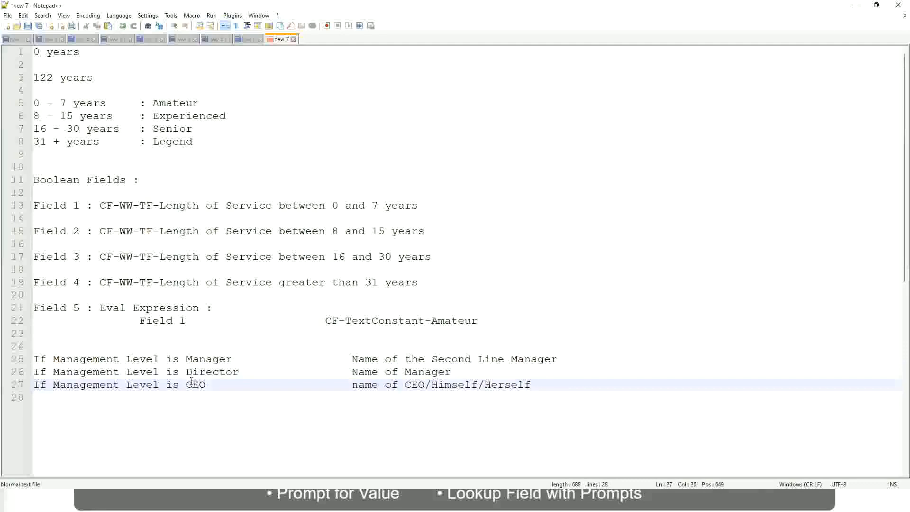
click(426, 387)
click(533, 384)
drag(539, 382, 17, 362)
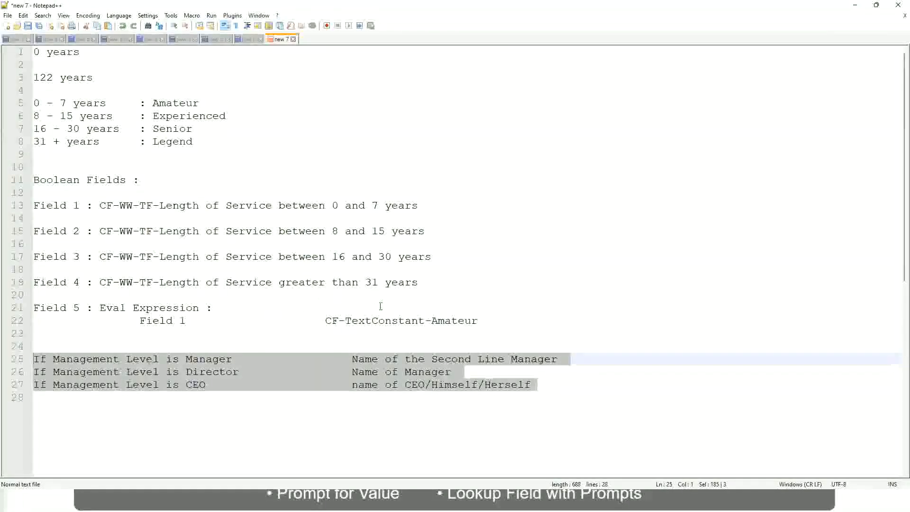
- Examine the Manager rule's outcome "Name of the Second Line Manager" on line 25 against its condition
click(385, 359)
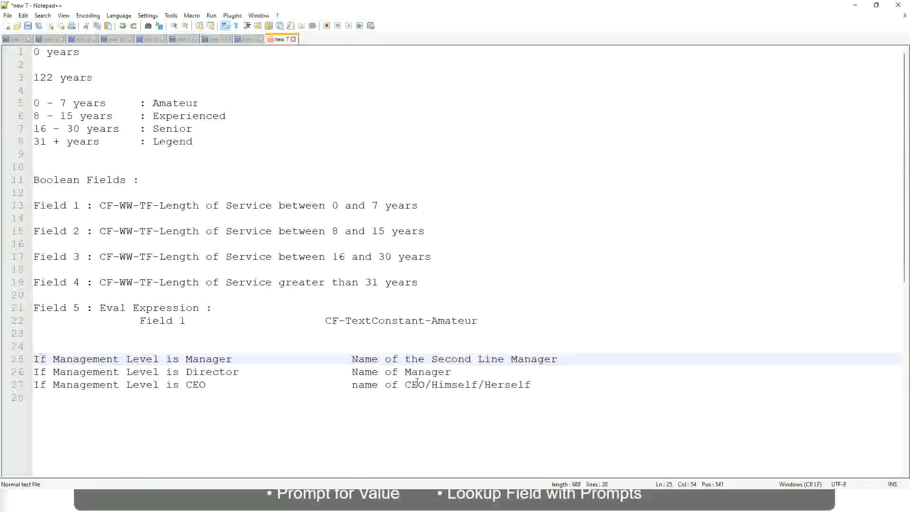
click(351, 359)
drag(352, 358, 558, 360)
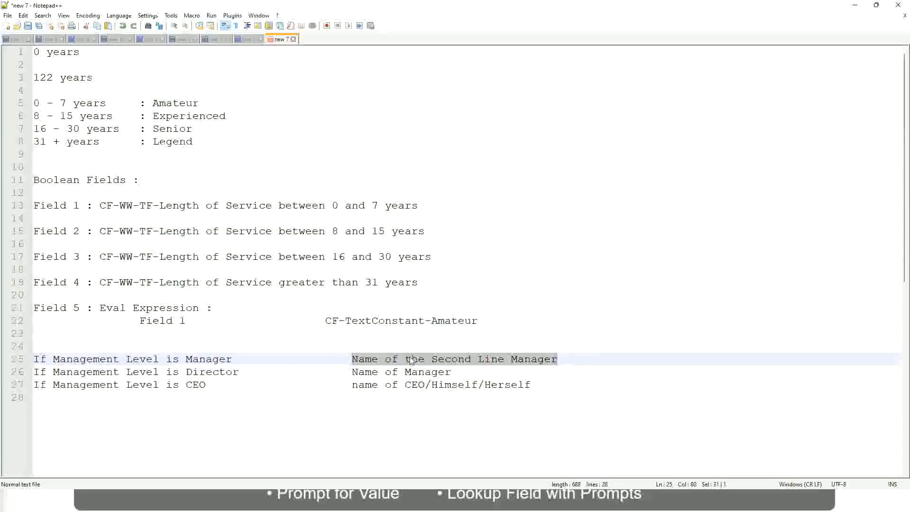
click(426, 364)
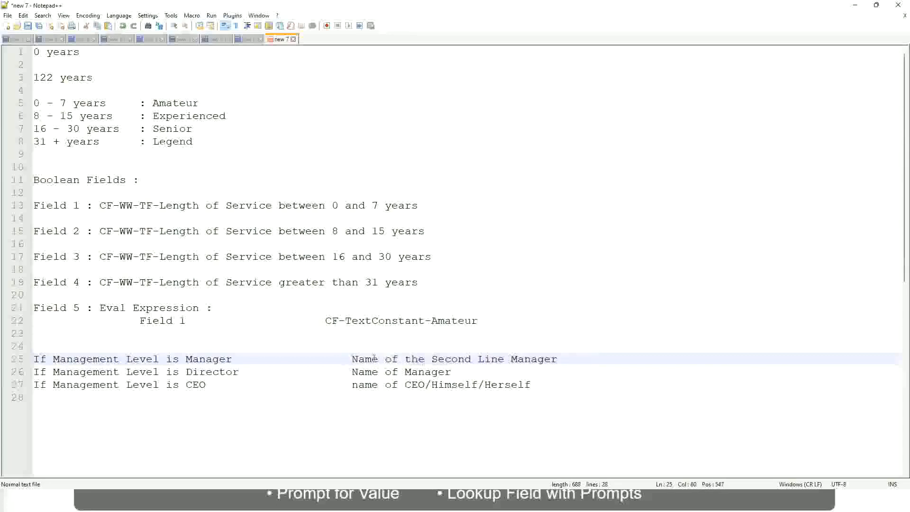
drag(352, 359, 559, 359)
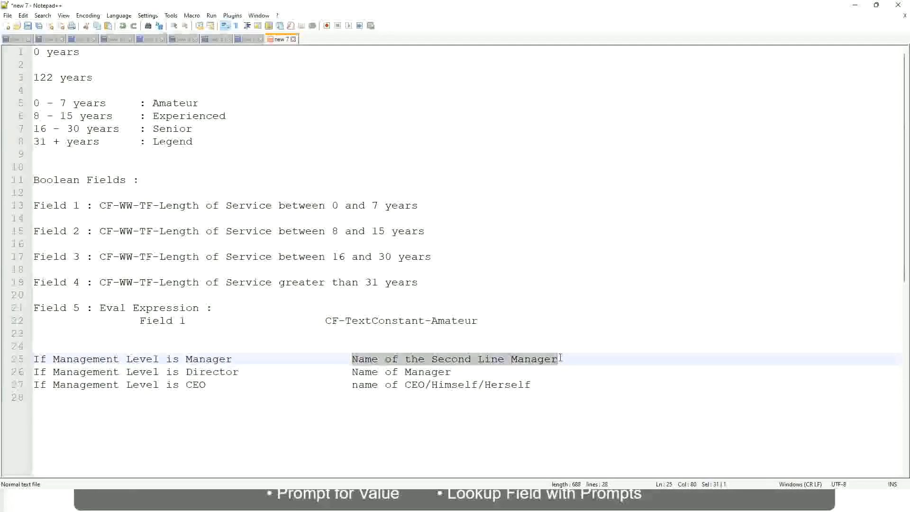
click(467, 360)
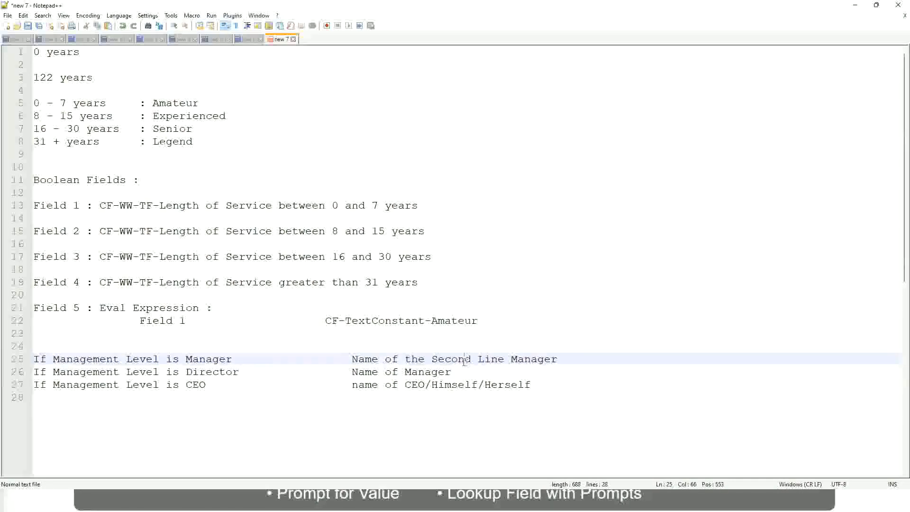
click(237, 358)
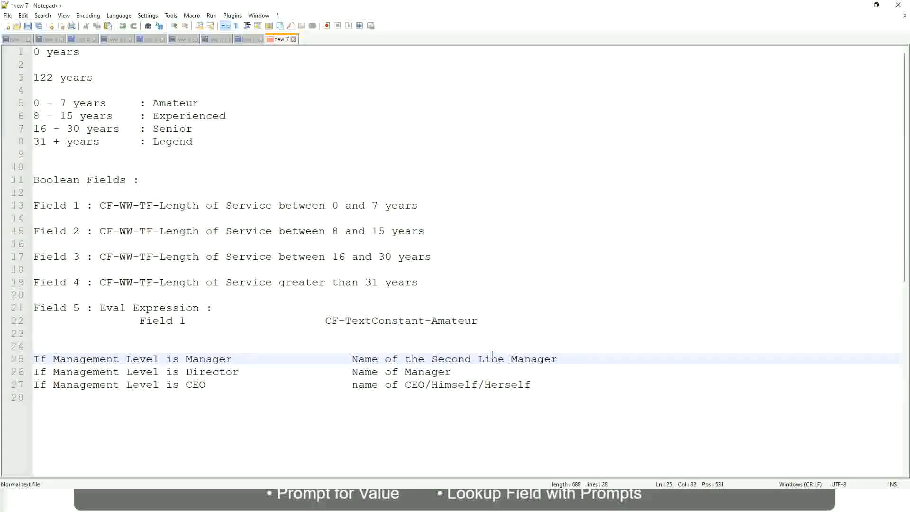
click(466, 359)
click(571, 357)
click(537, 357)
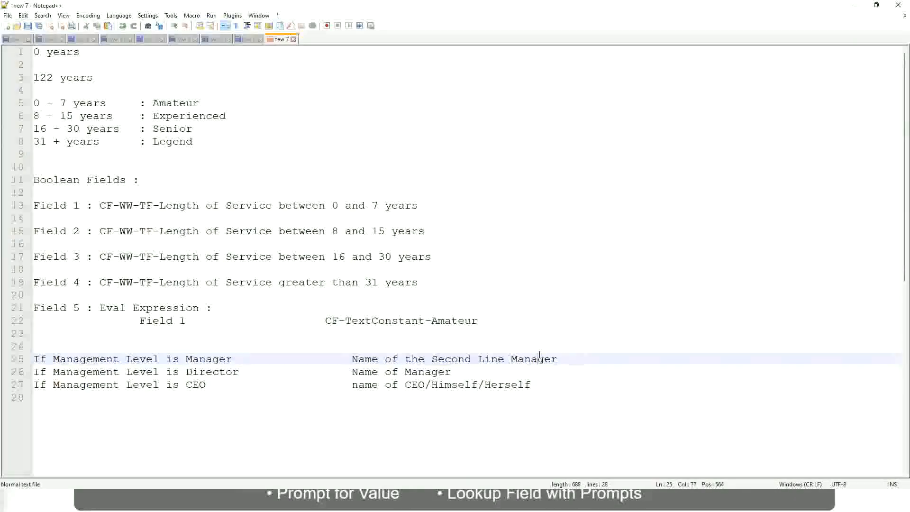
- Compare the fixed experience band labels on lines 5 to 8 with the name-based outcomes of the management level rules
double_click(175, 104)
double_click(175, 116)
double_click(176, 129)
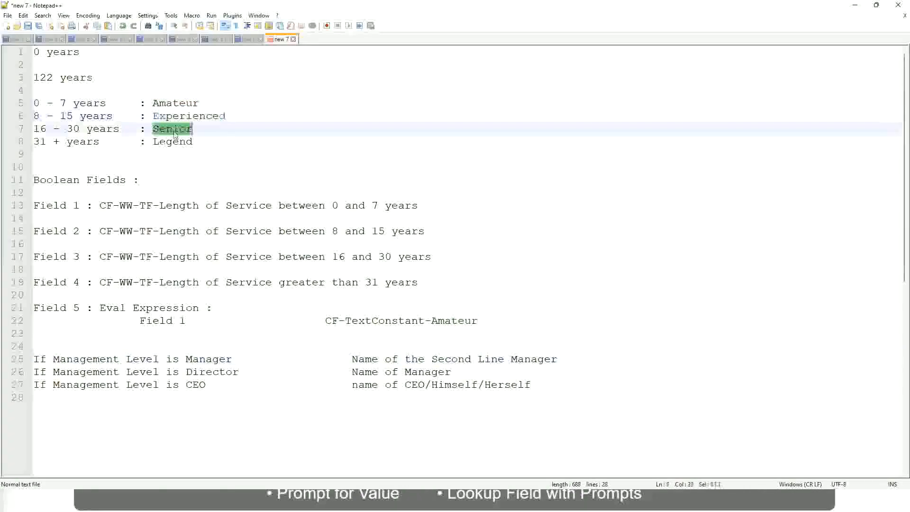
click(172, 142)
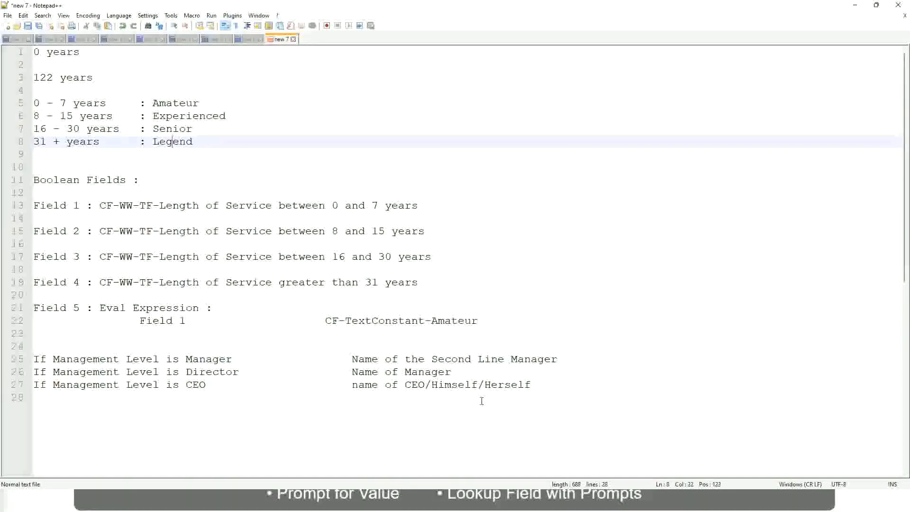
click(466, 384)
click(428, 371)
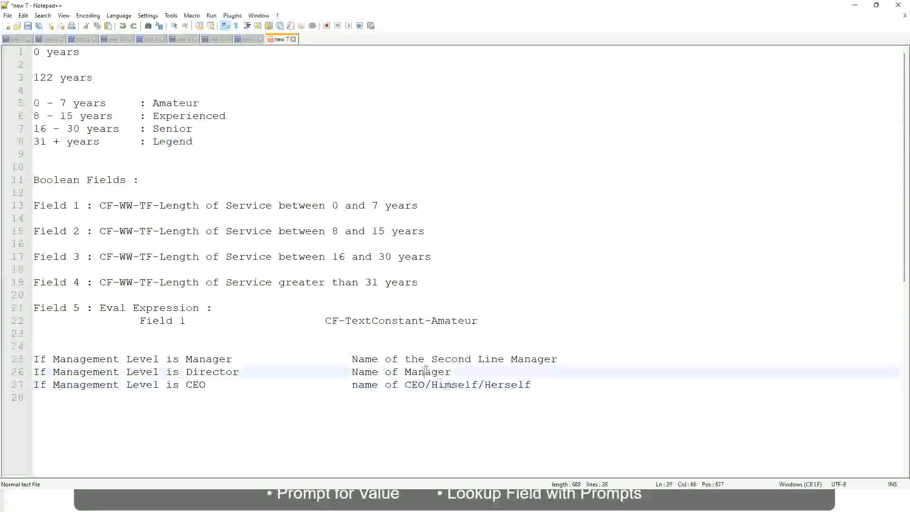
click(437, 360)
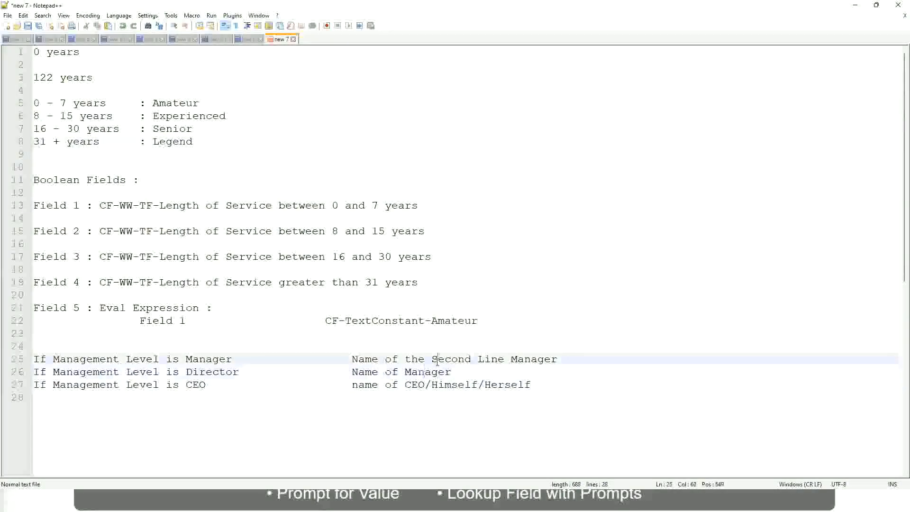
click(247, 375)
- Switch to Workday, copy the name of the saved Lookup Range Band calculated field and finish its save confirmation
key(alt+Tab)
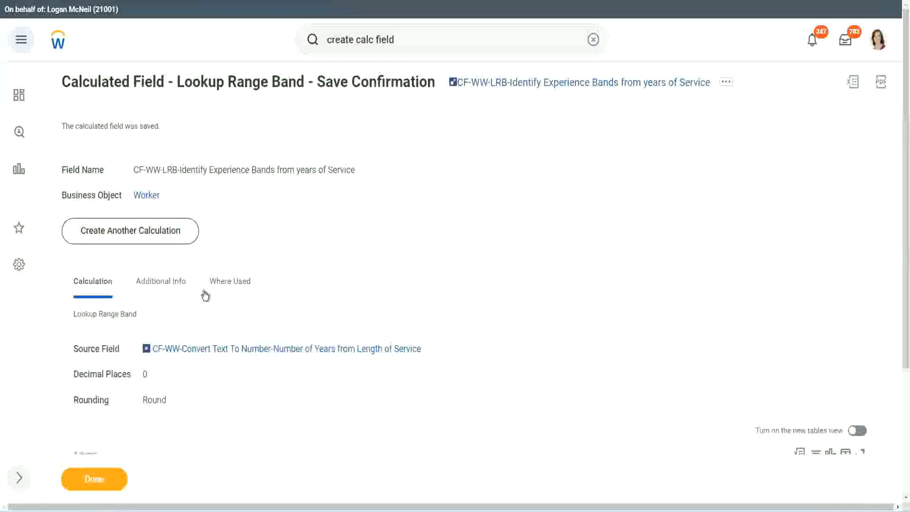
scroll(337, 161, down, 4)
scroll(354, 181, up, 4)
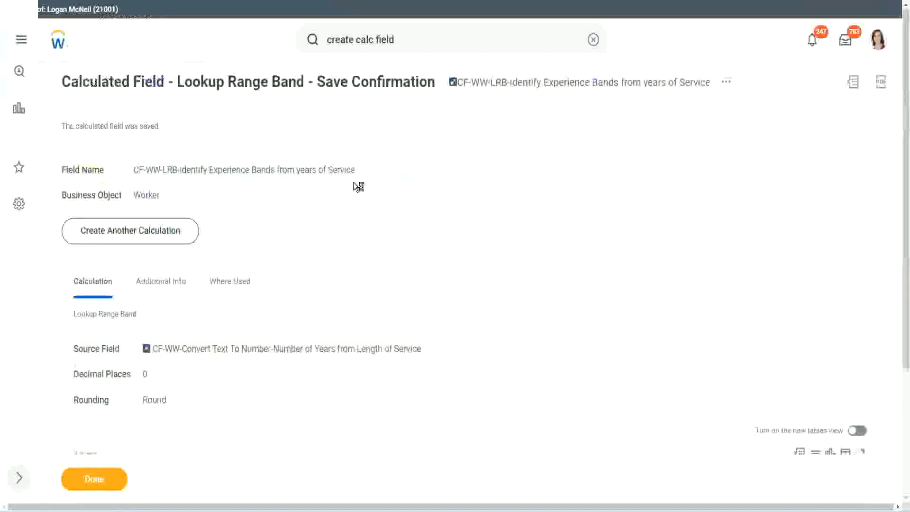
right_click(534, 88)
click(564, 141)
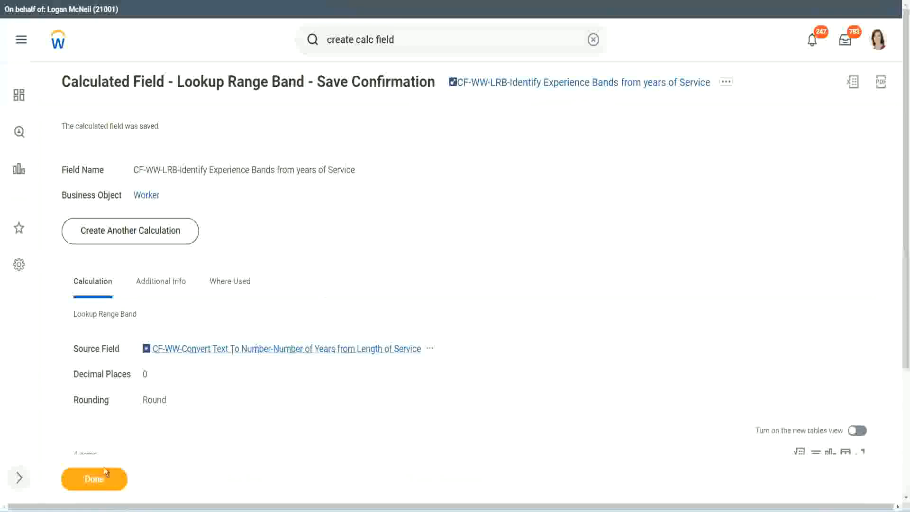
click(88, 481)
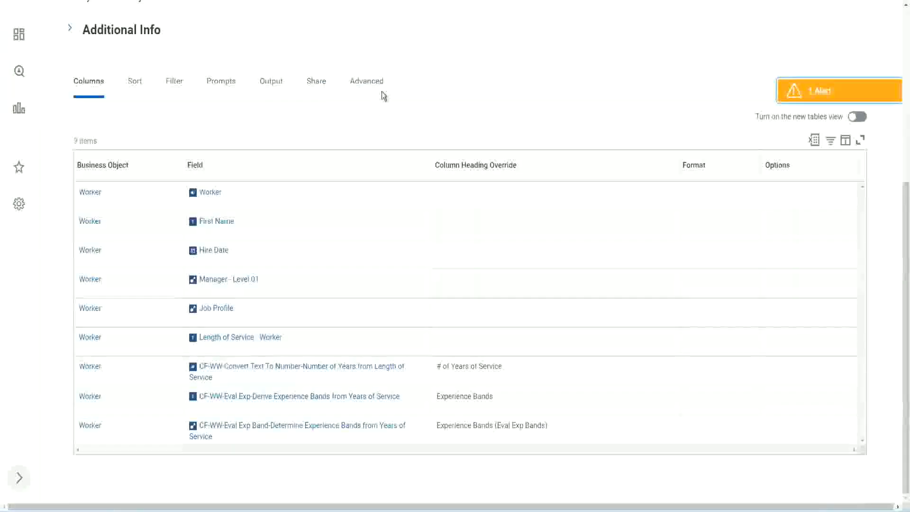
- Open the WW Employee Details custom report for editing
scroll(388, 102, up, 6)
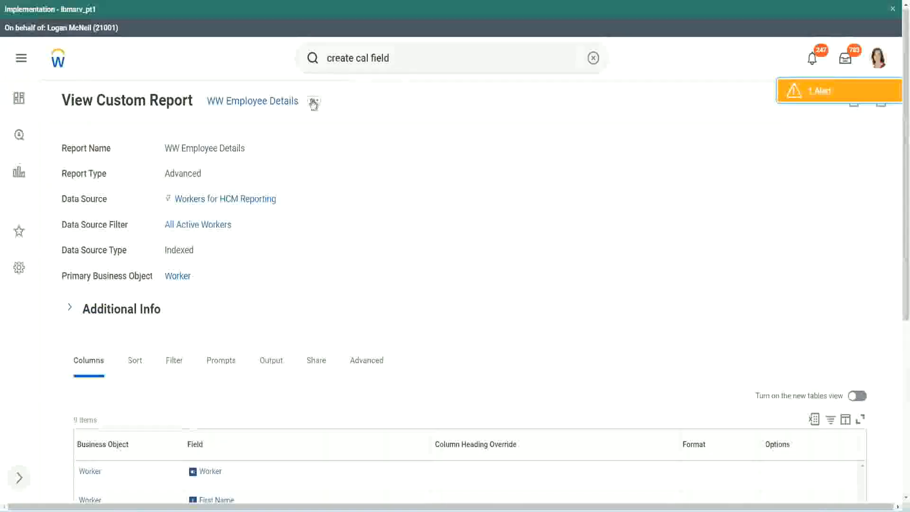
click(313, 103)
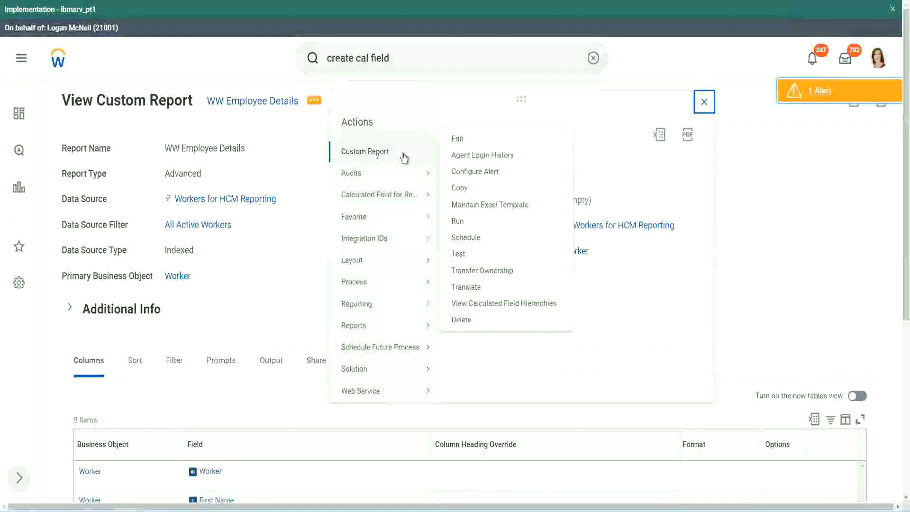
click(464, 141)
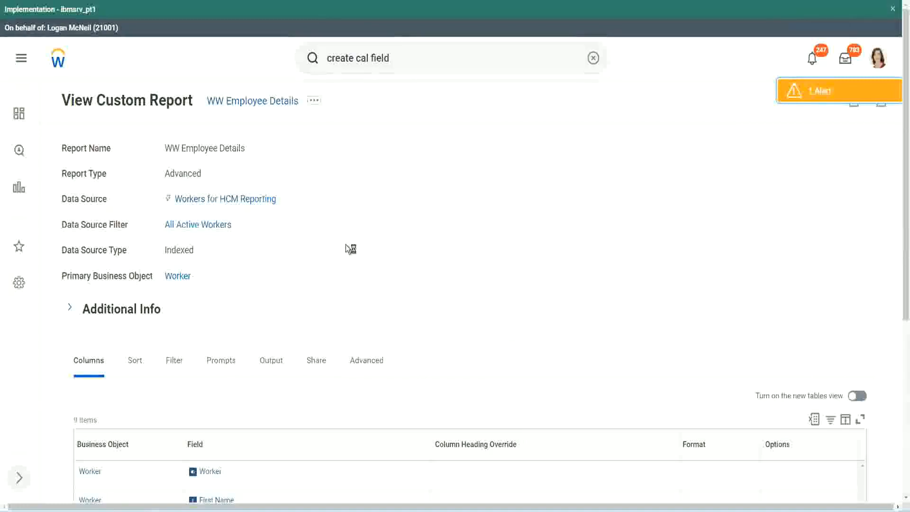
- Add a Worker column at the end of the report's columns using the field "CF-WW-LRB-Identify Experience Bands from years of Service"
scroll(346, 247, down, 5)
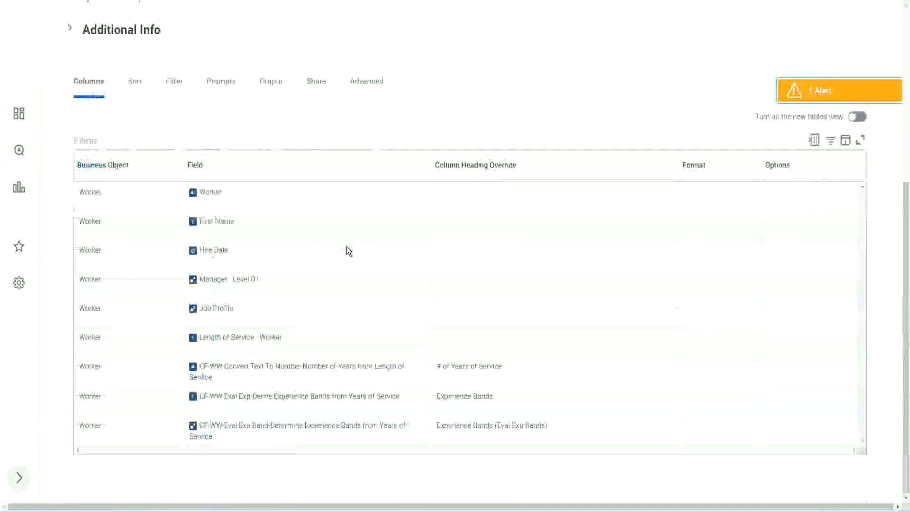
scroll(341, 264, down, 8)
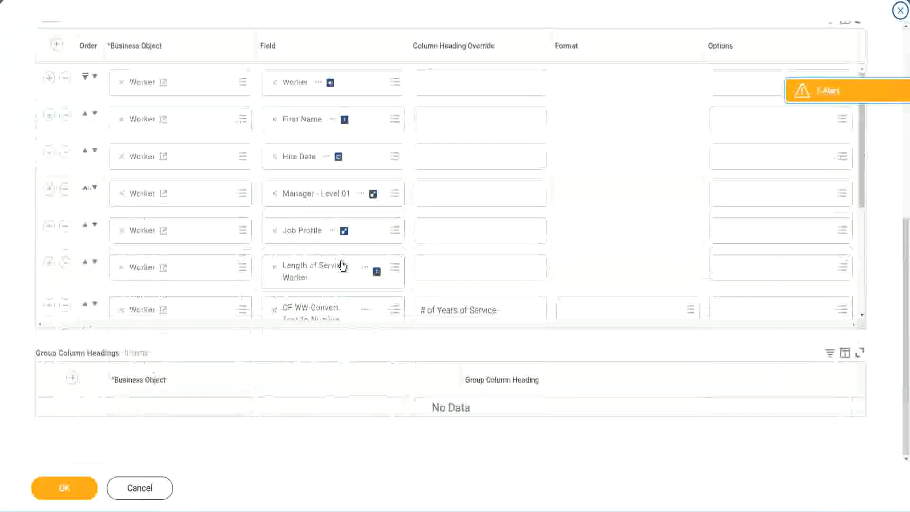
scroll(209, 274, down, 4)
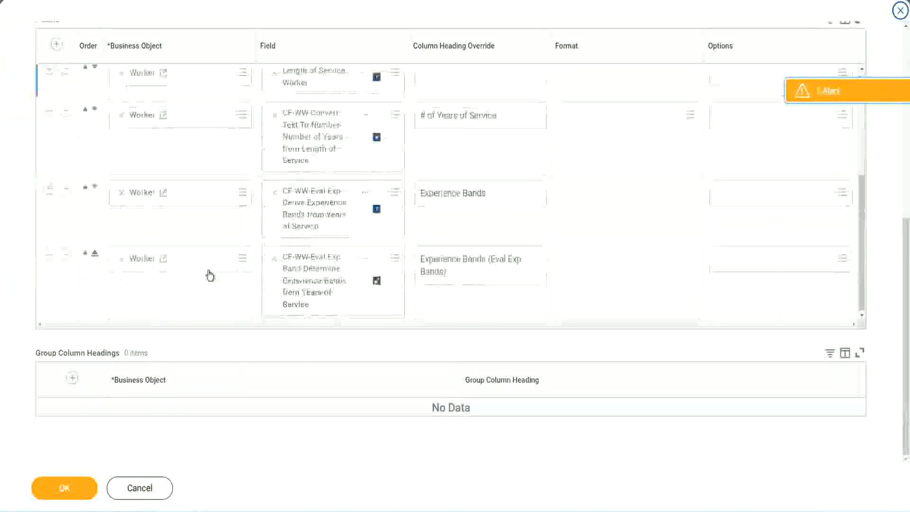
click(49, 256)
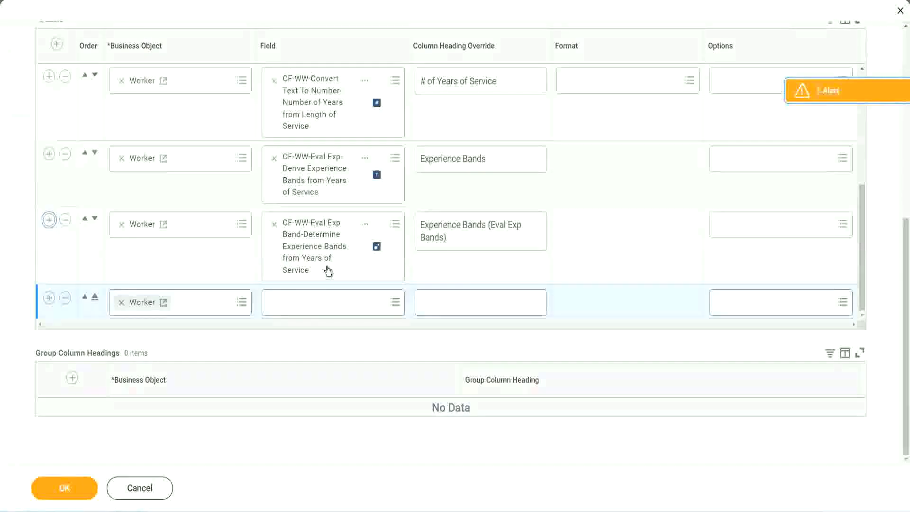
click(309, 302)
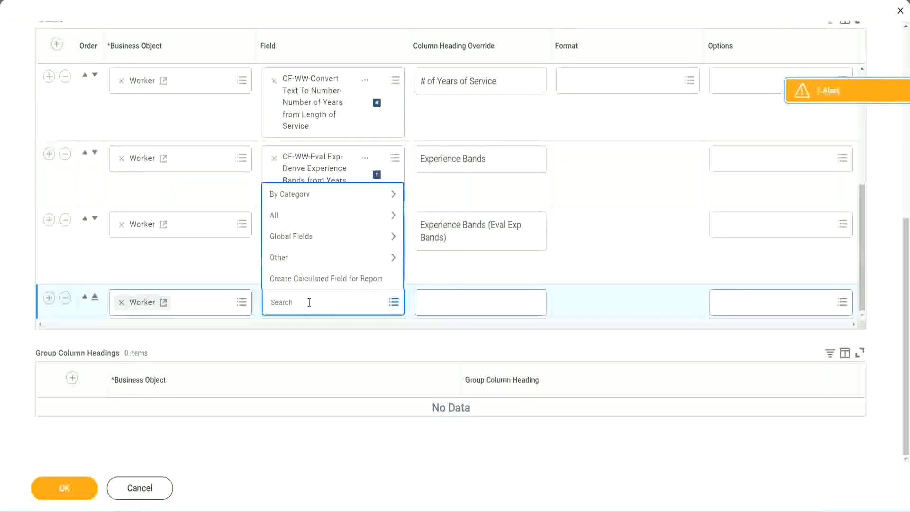
key(ctrl+v)
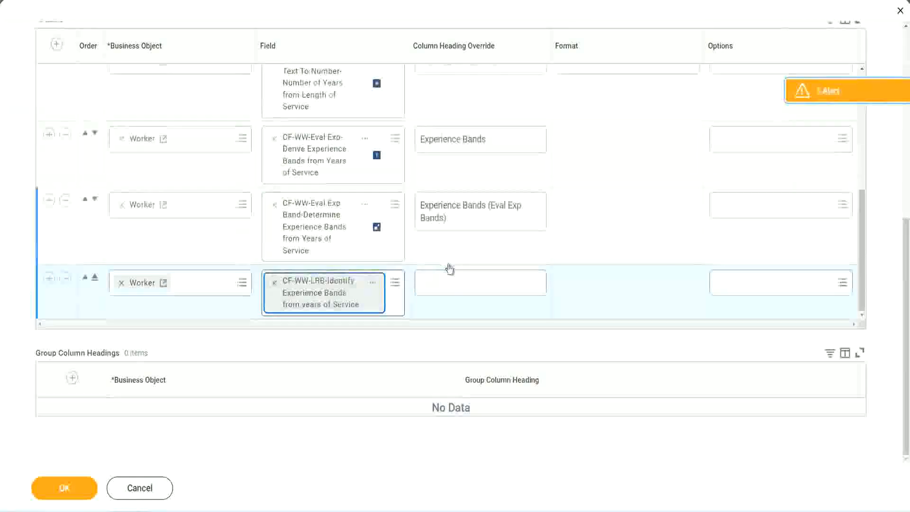
- Set the column heading override of the CF-WW-LRB experience bands field to "Experience Bands (LRB)"
click(454, 277)
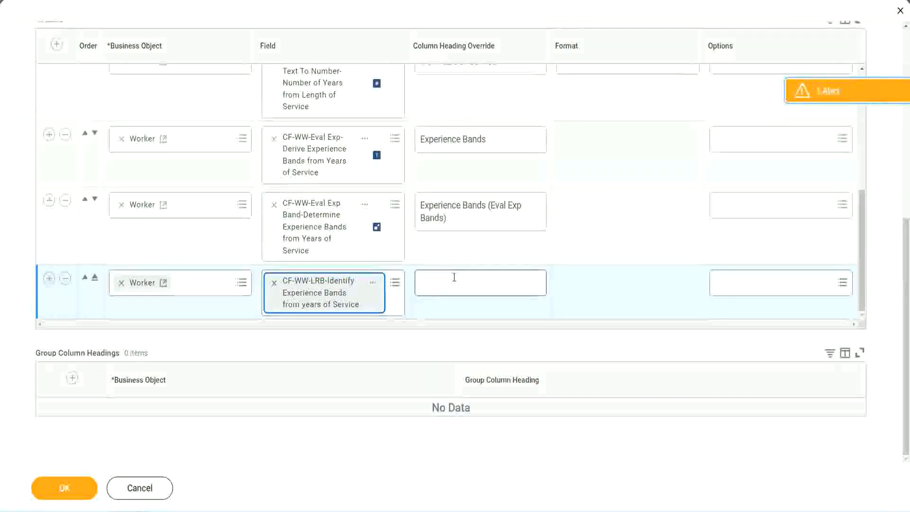
text(Ex)
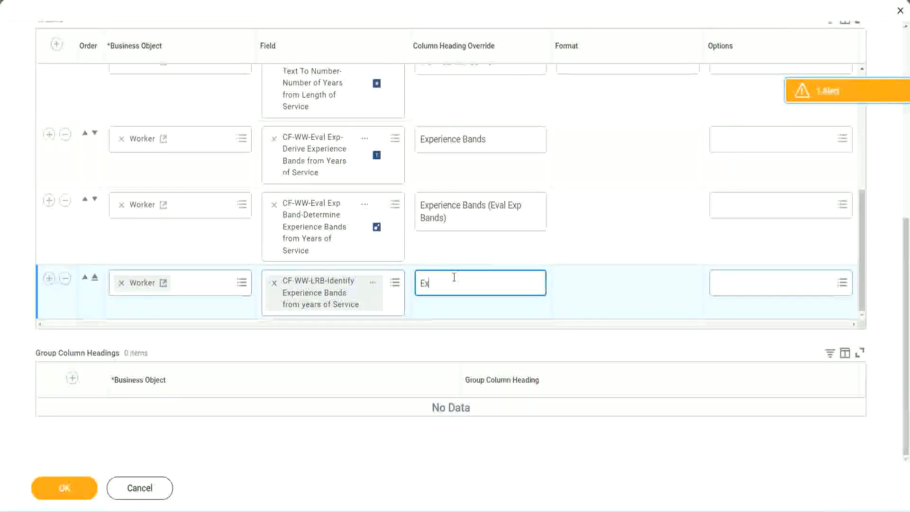
text(perienc)
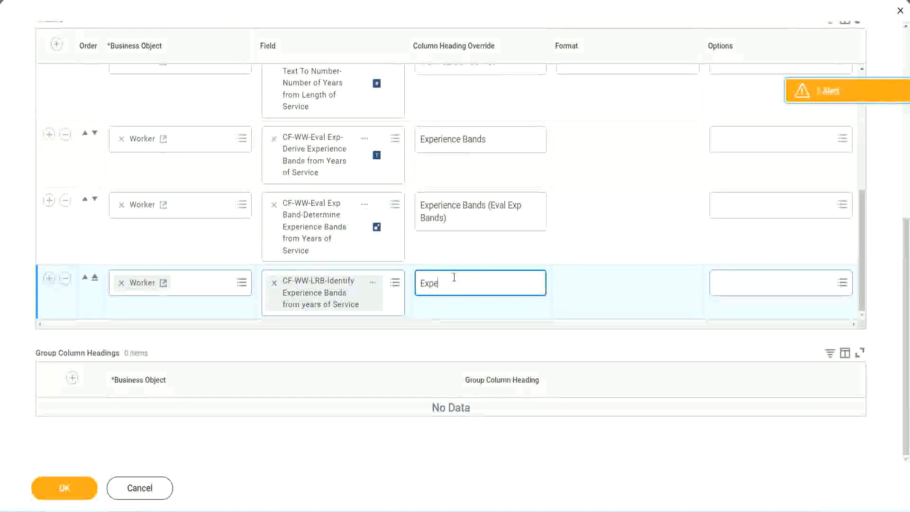
key(BackSpace)
key(BackSpace)
key(BackSpace)
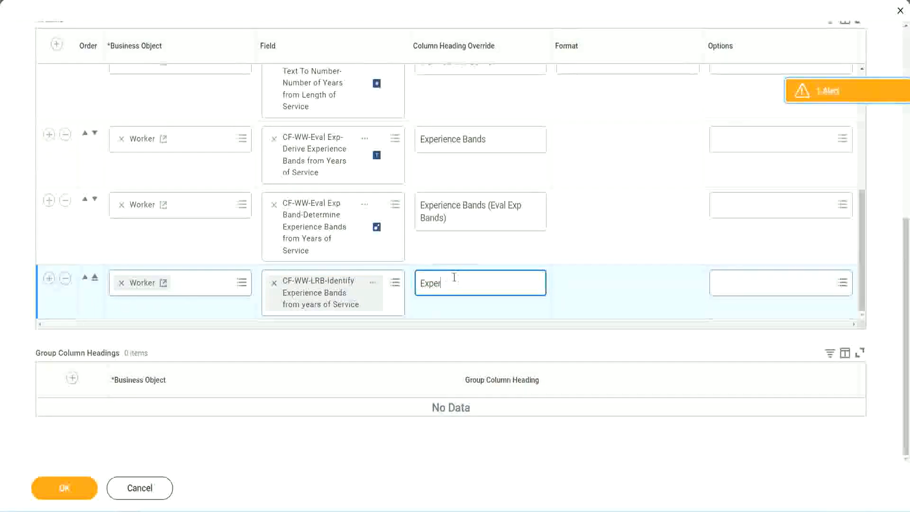
text(ience Band)
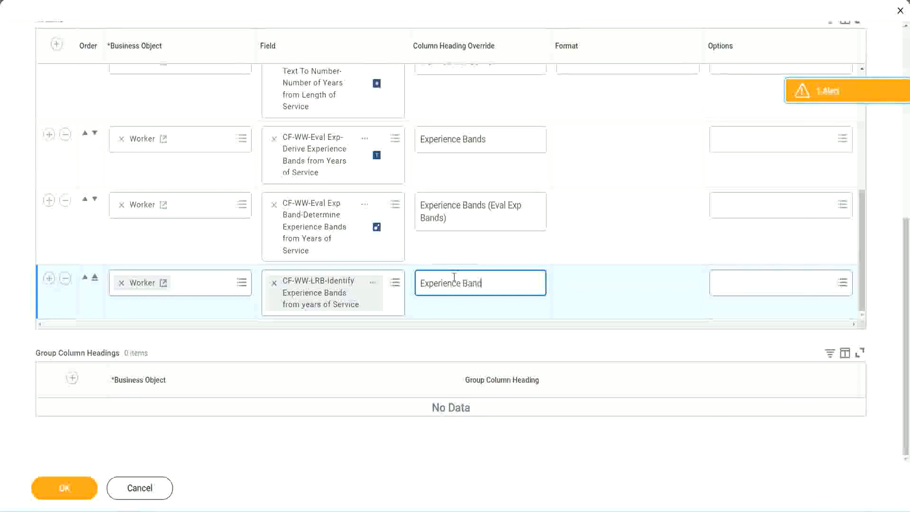
text(s (LRB))
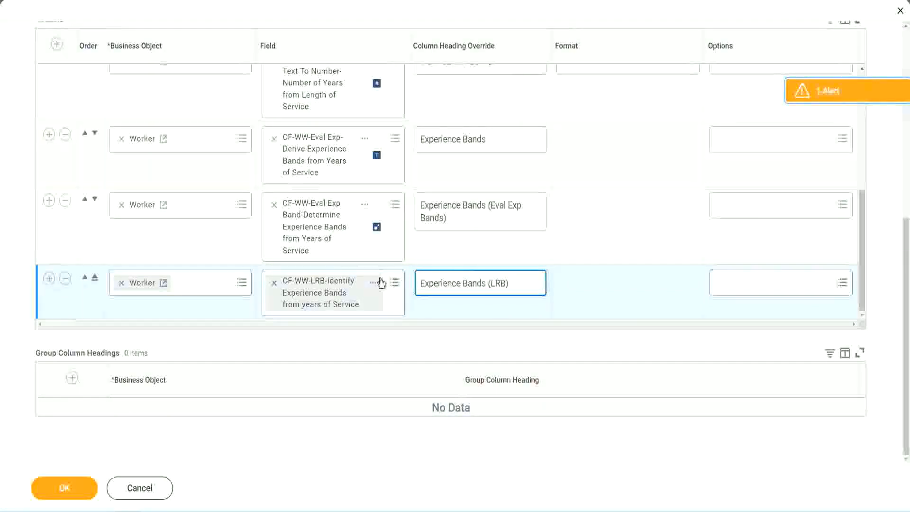
- Save the report definition changes and run WW Employee Details with the worker type, employee type and contingent worker type prompts blank
click(76, 496)
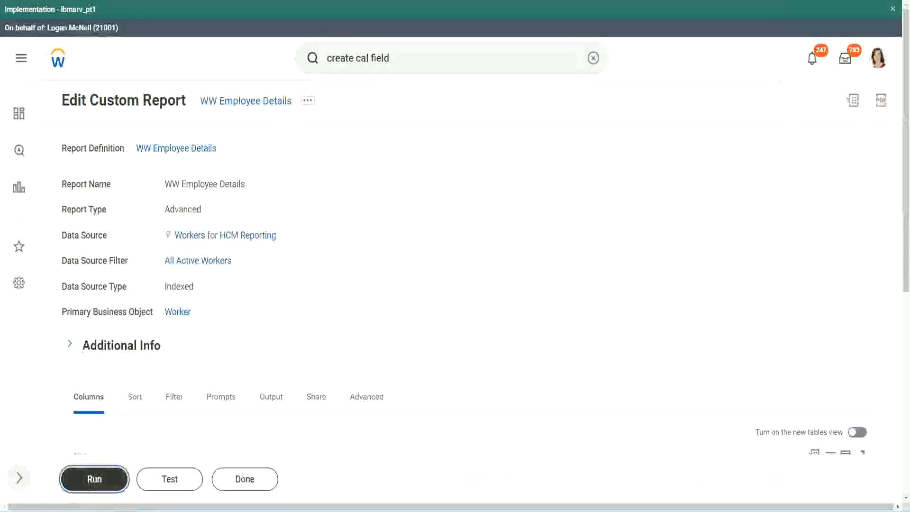
click(95, 479)
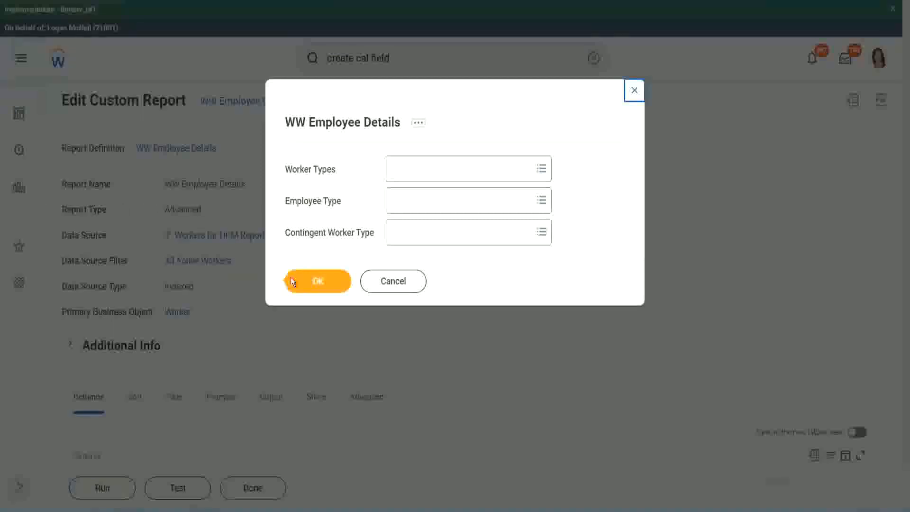
click(323, 284)
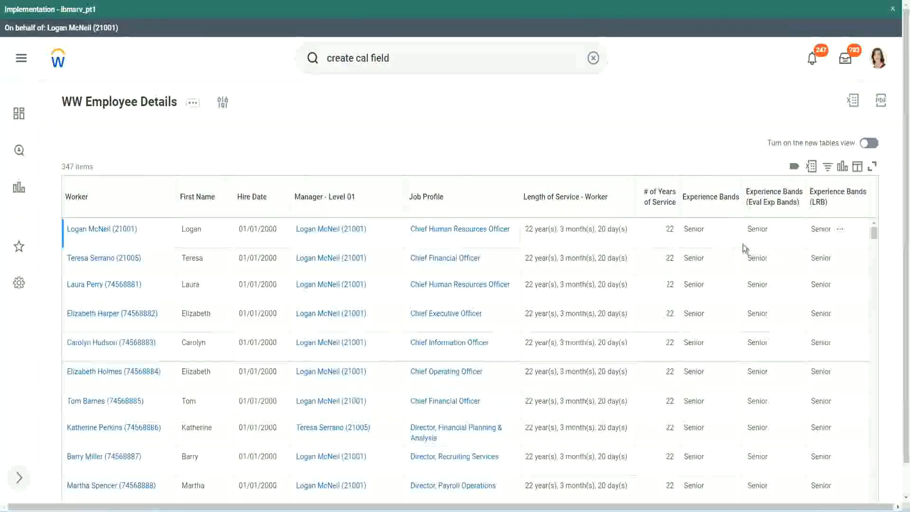
- Compare the values of the three experience band columns against the years of service across the report's worker rows
double_click(696, 229)
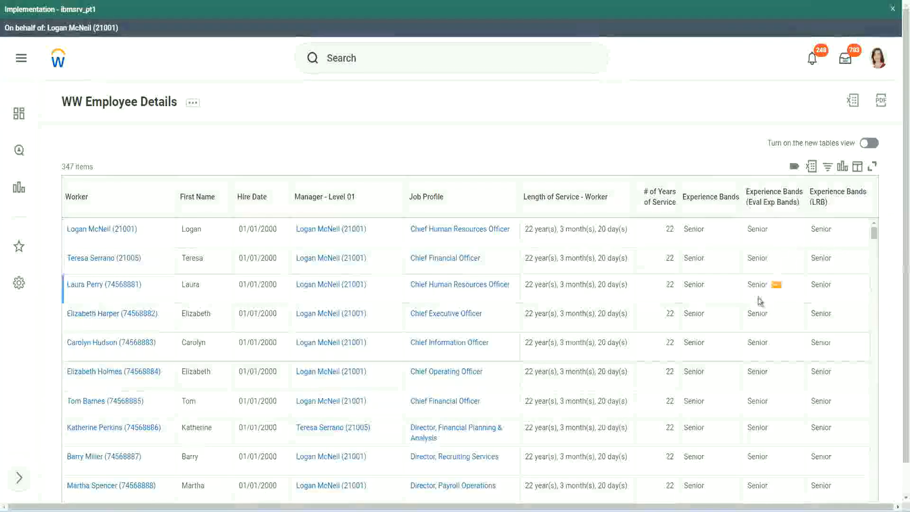
scroll(757, 298, down, 10)
scroll(754, 325, down, 3)
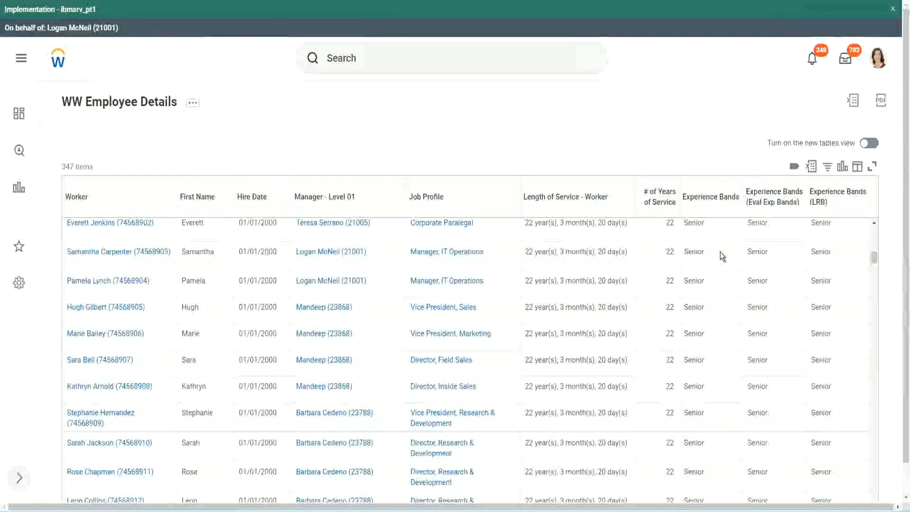
scroll(711, 385, down, 3)
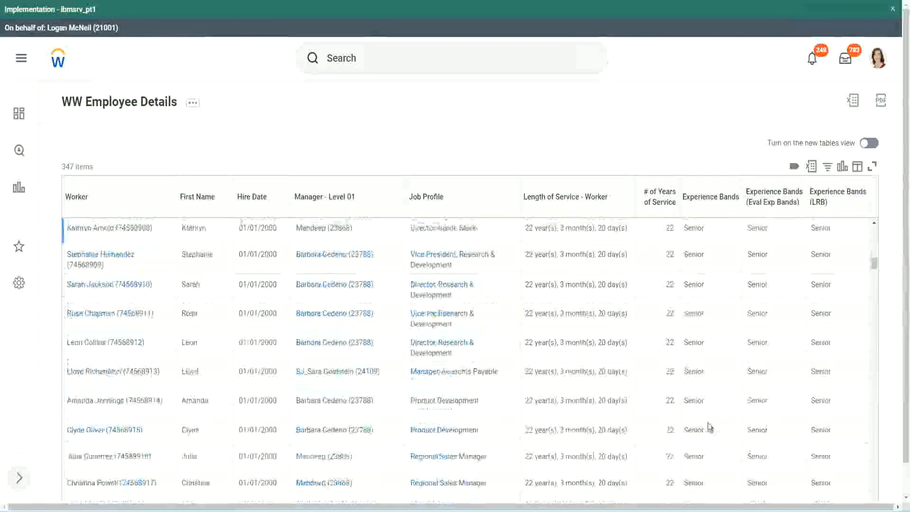
scroll(712, 336, down, 1)
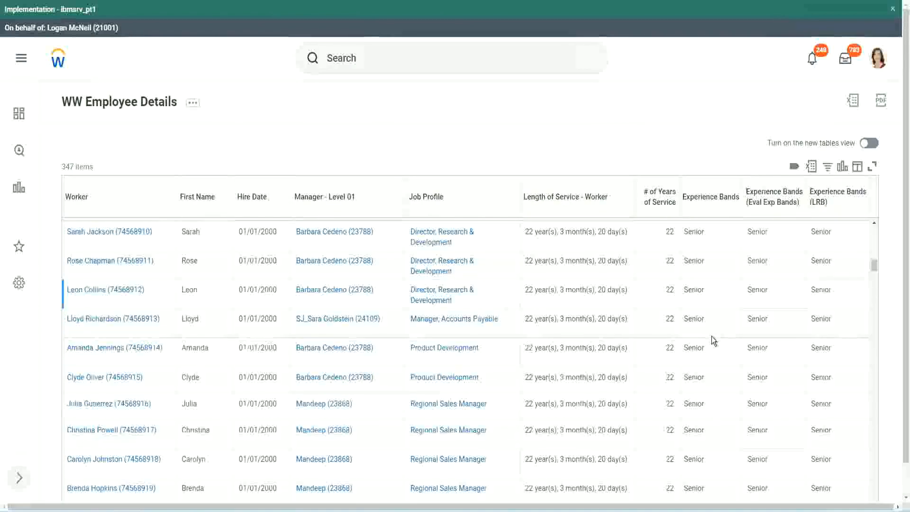